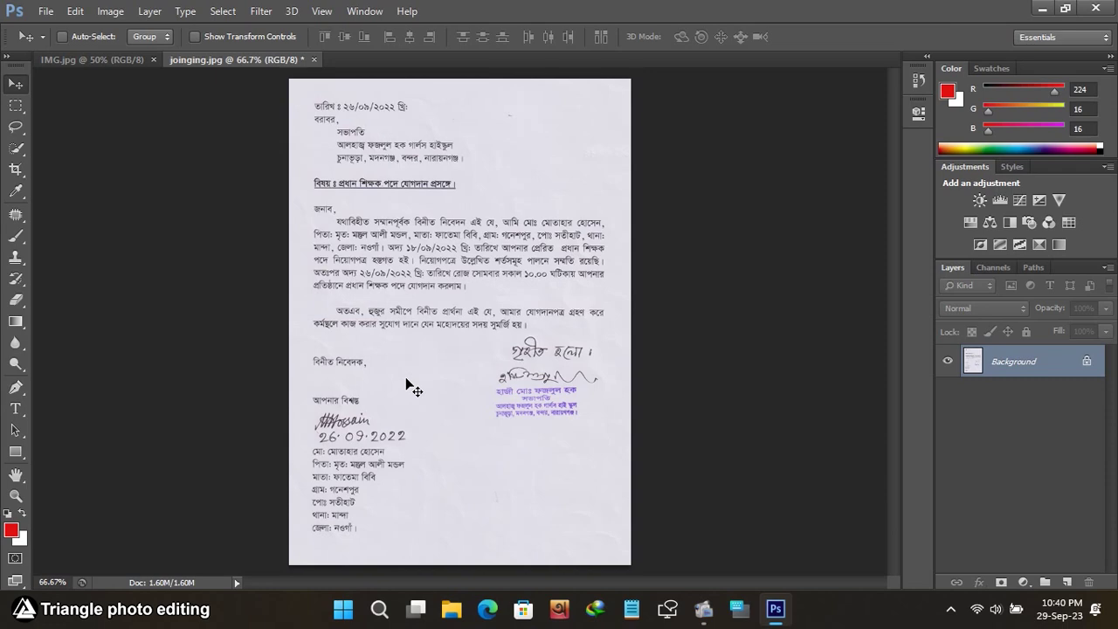
Zoom the letter to 200% and scroll to the handwritten signature and date at lower left.
{"action": "key", "text": "ctrl+plus"}
{"action": "key", "text": "ctrl+plus"}
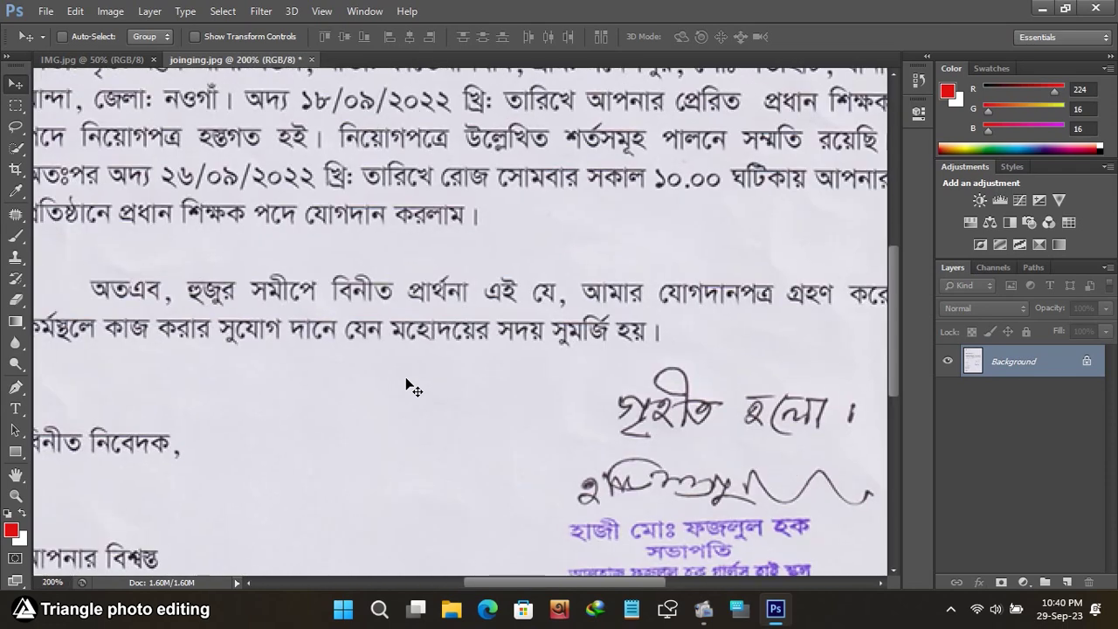
{"action": "scroll", "coordinate": [363, 423], "scroll_direction": "down", "scroll_amount": 3}
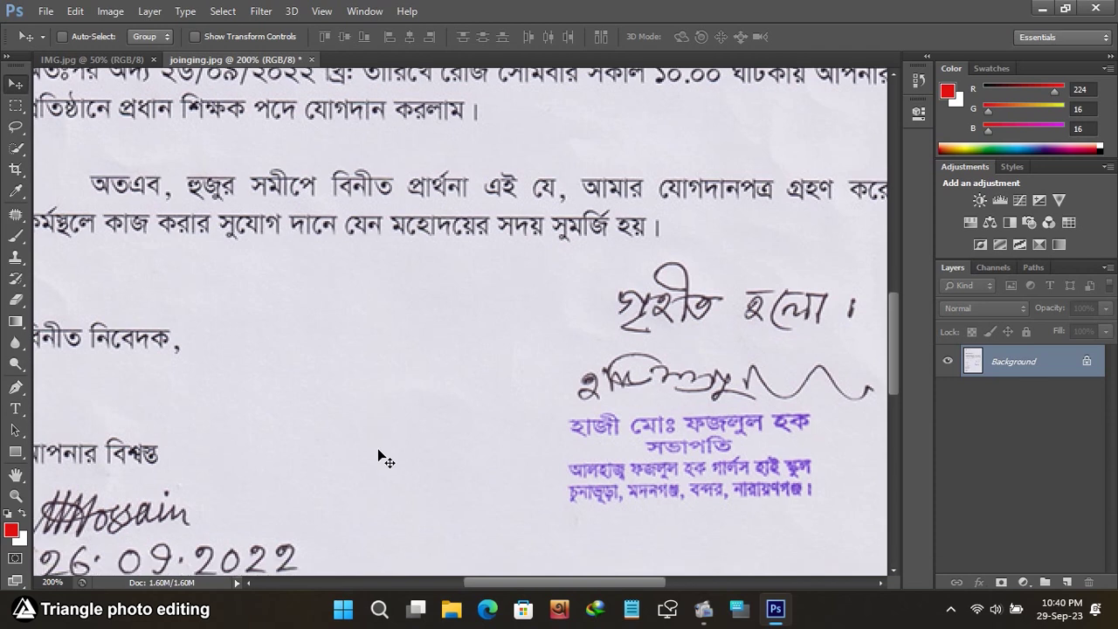
{"action": "scroll", "coordinate": [378, 448], "scroll_direction": "left", "scroll_amount": 5}
{"action": "scroll", "coordinate": [518, 376], "scroll_direction": "down", "scroll_amount": 5}
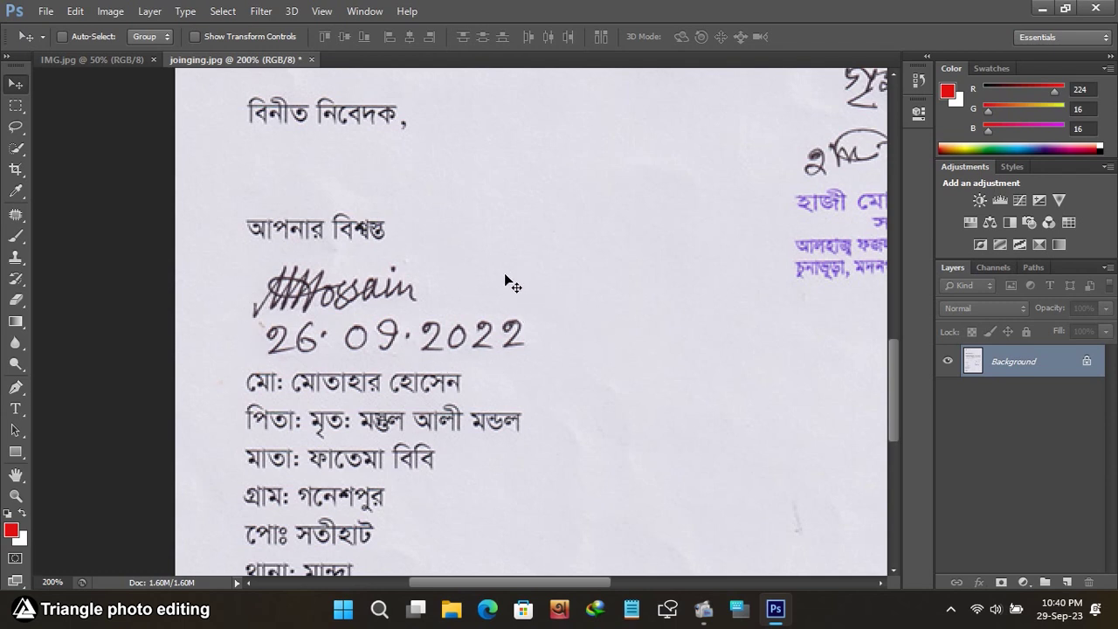
Marquee-select the signature and date and copy them onto a new Layer 1.
{"action": "left_click", "coordinate": [16, 104]}
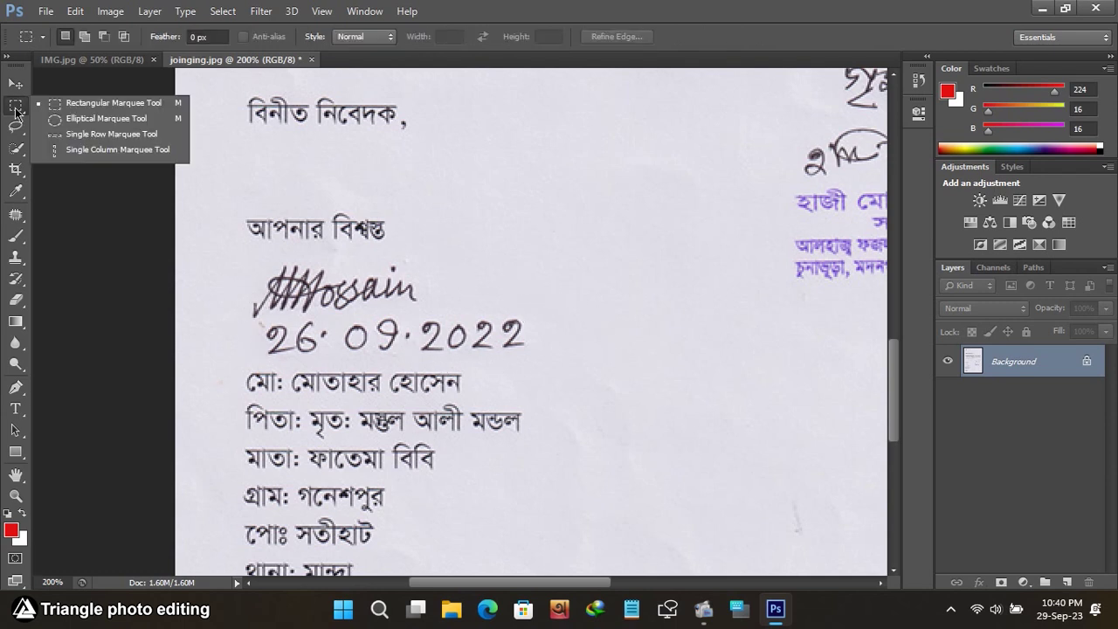
{"action": "left_click", "coordinate": [129, 105]}
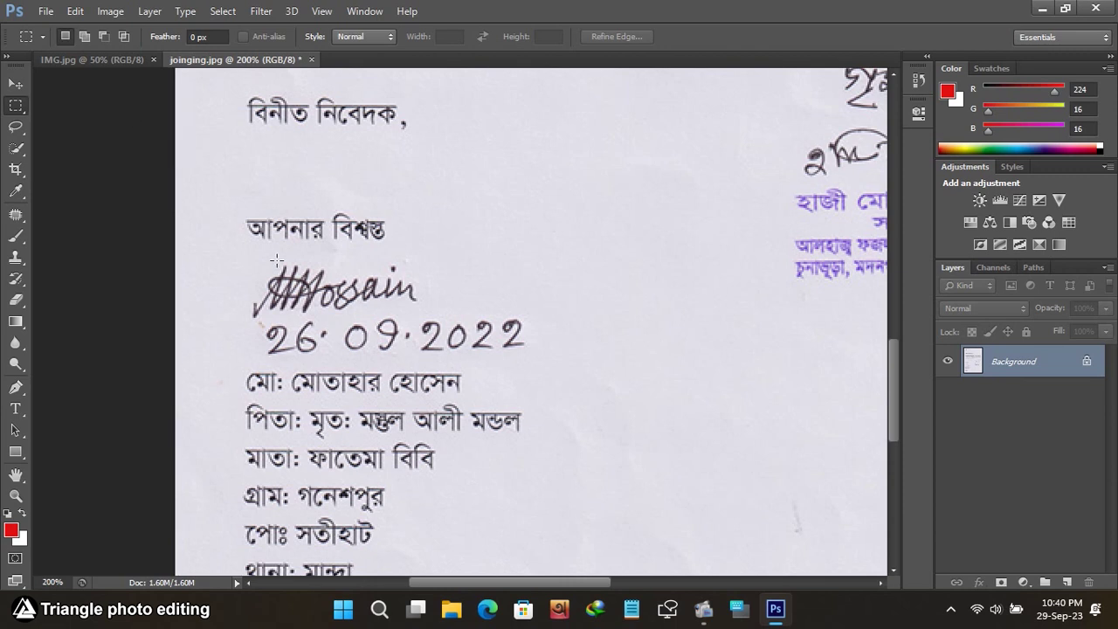
{"action": "left_click_drag", "start_coordinate": [223, 253], "coordinate": [596, 367]}
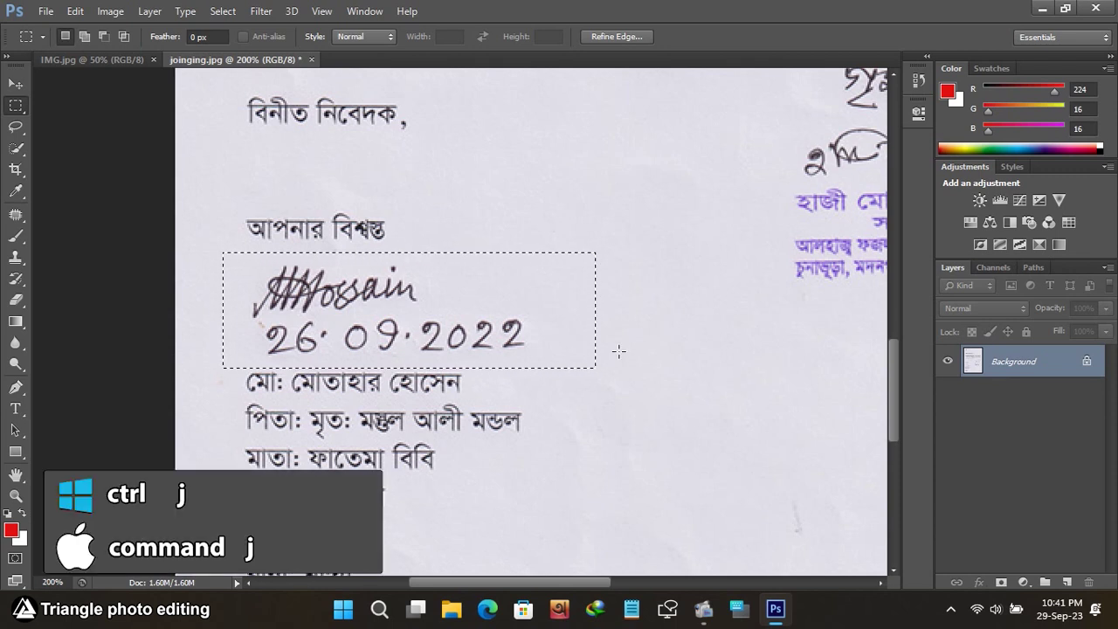
{"action": "key", "text": "ctrl+j"}
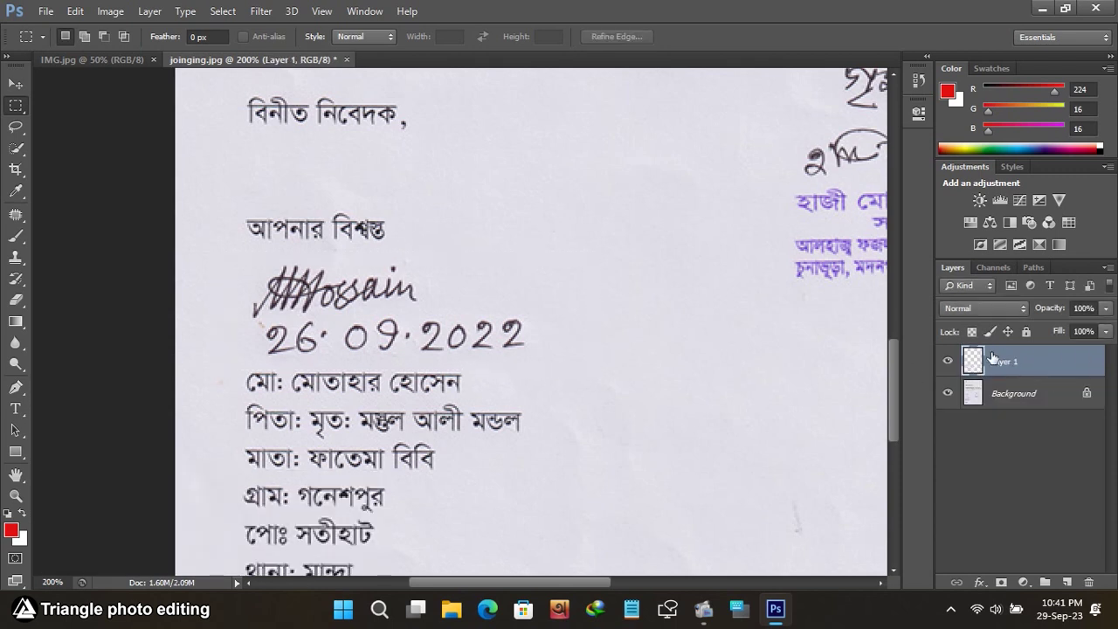
Check the copy, then delete the original Background letter layer.
{"action": "left_click", "coordinate": [948, 394]}
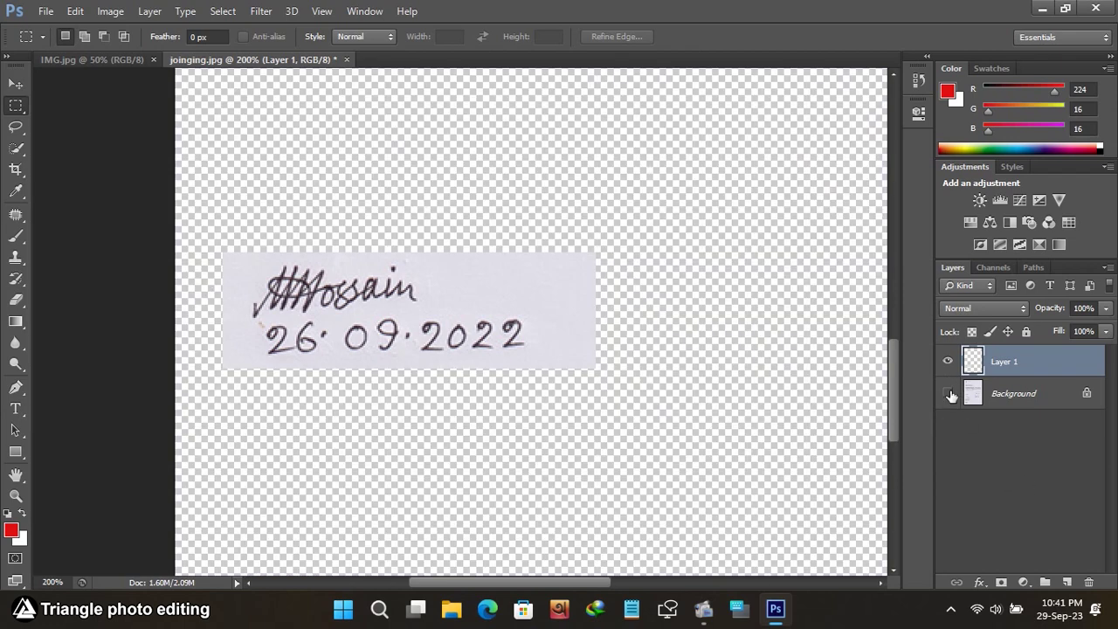
{"action": "left_click", "coordinate": [948, 394]}
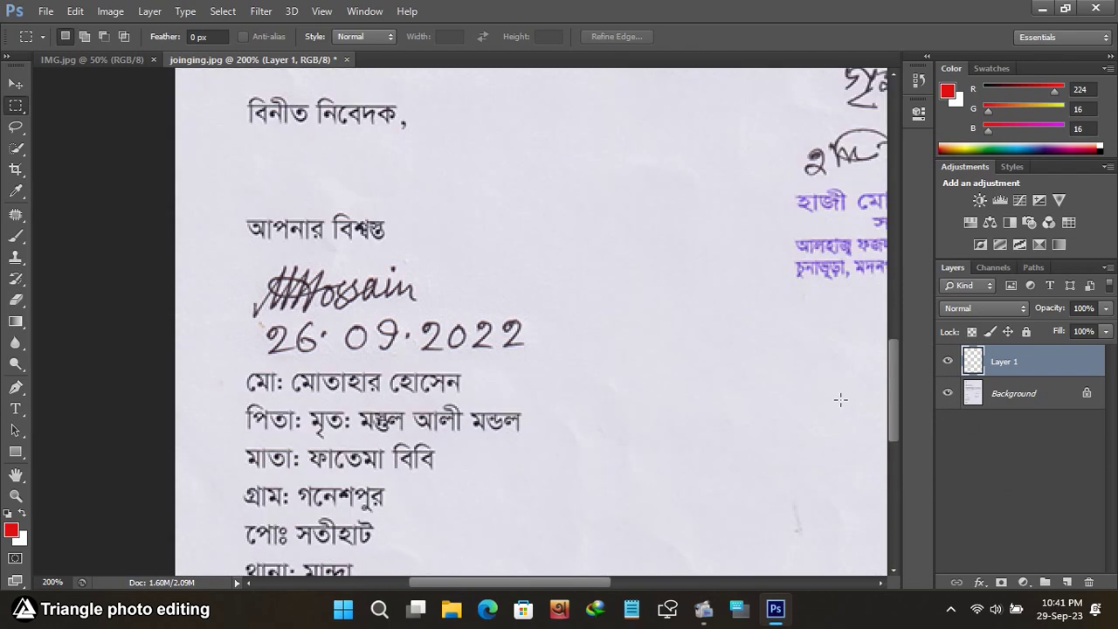
{"action": "left_click", "coordinate": [1035, 400]}
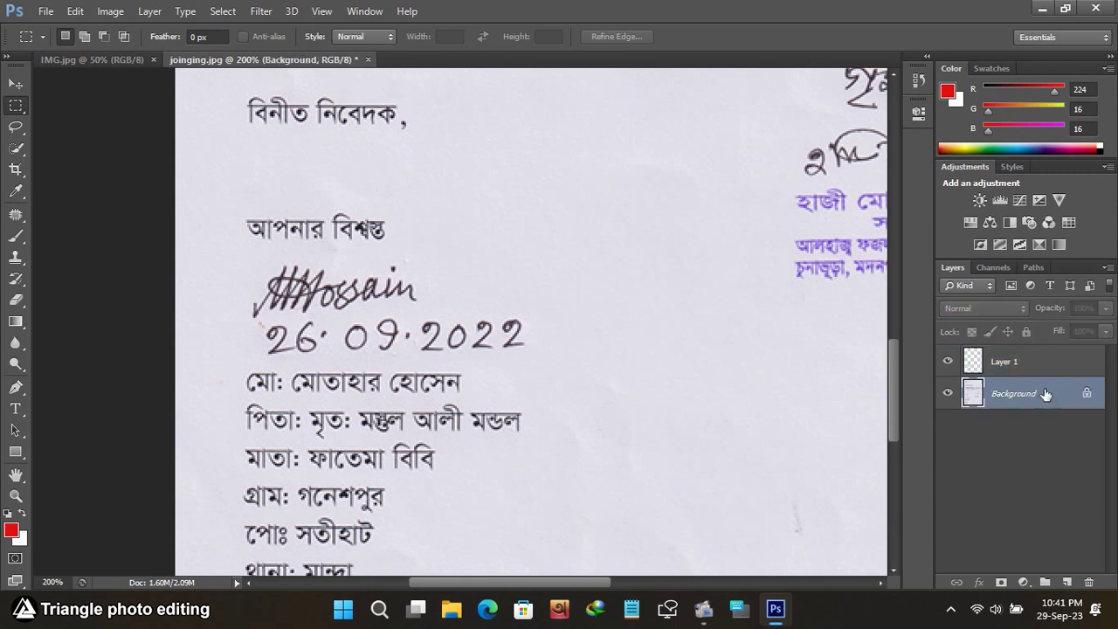
{"action": "left_click", "coordinate": [1090, 582]}
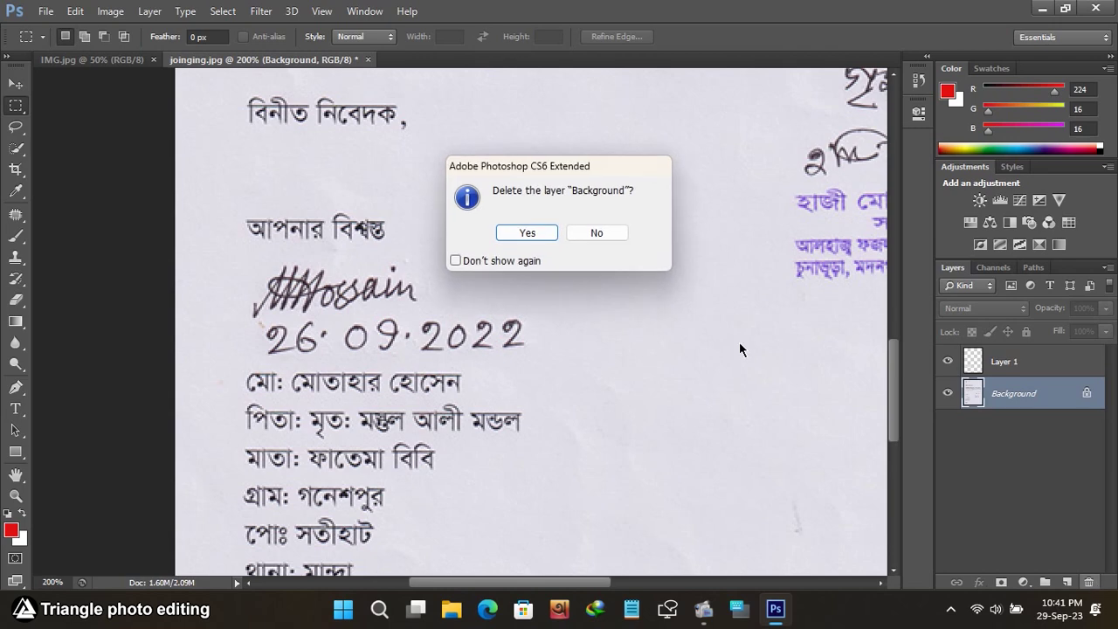
{"action": "left_click", "coordinate": [529, 232]}
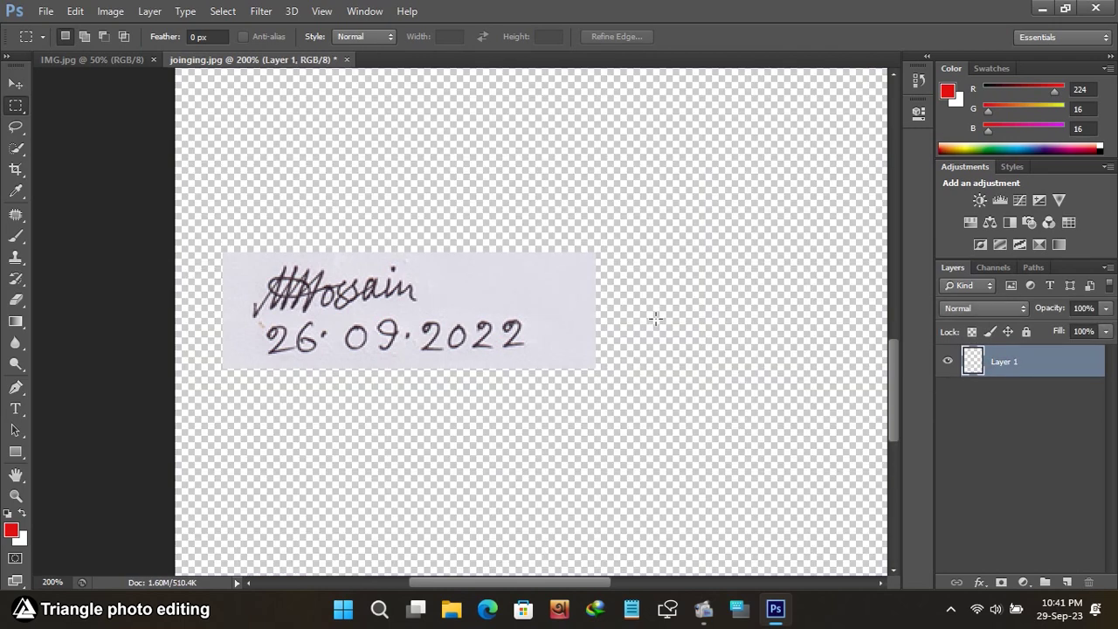
Free-ratio crop the canvas to a tight strip around the signature and date.
{"action": "left_click", "coordinate": [18, 170]}
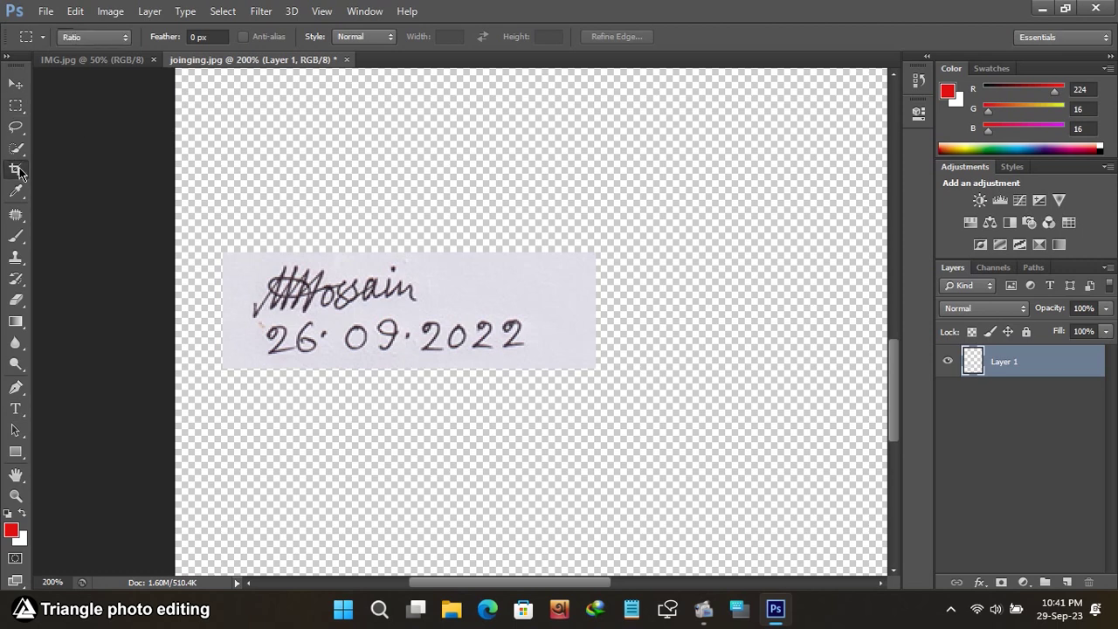
{"action": "left_click", "coordinate": [105, 43]}
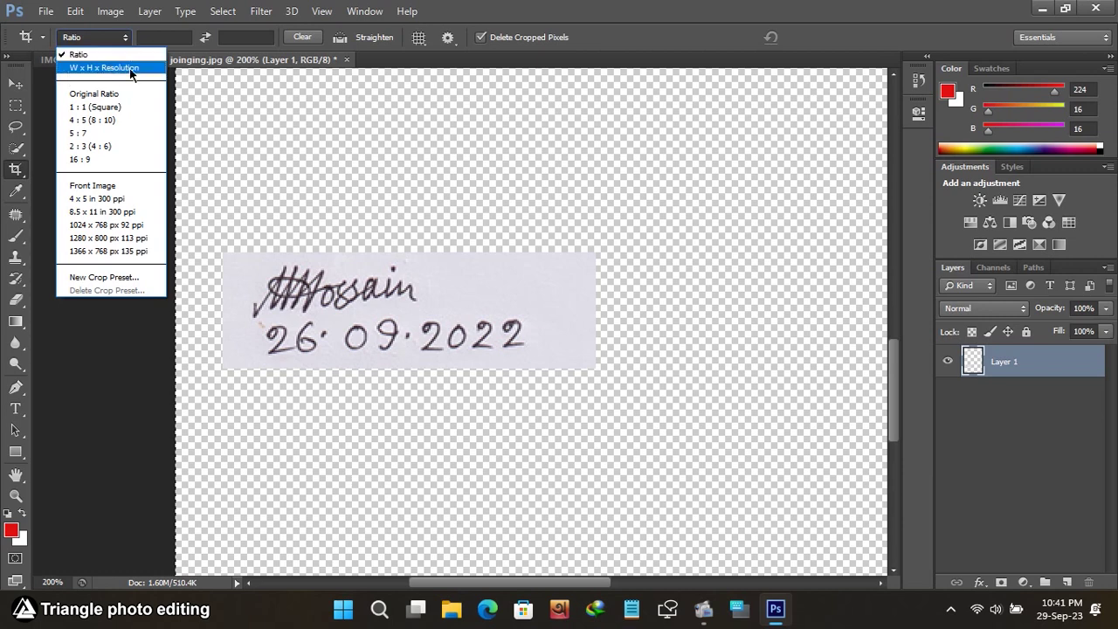
{"action": "left_click", "coordinate": [112, 69]}
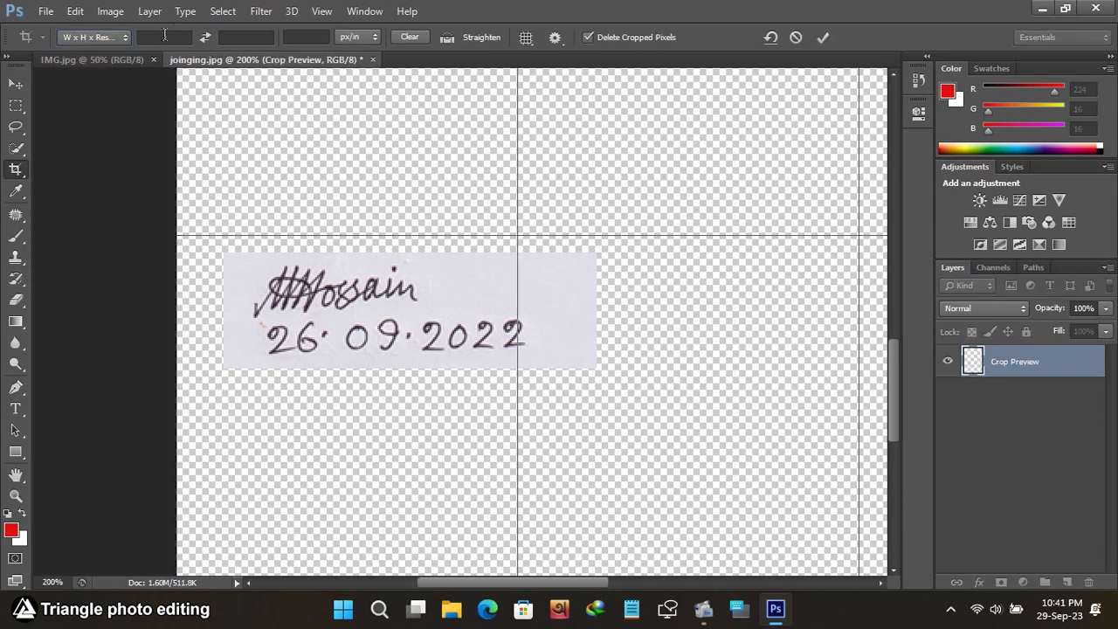
{"action": "left_click_drag", "start_coordinate": [232, 181], "coordinate": [288, 187]}
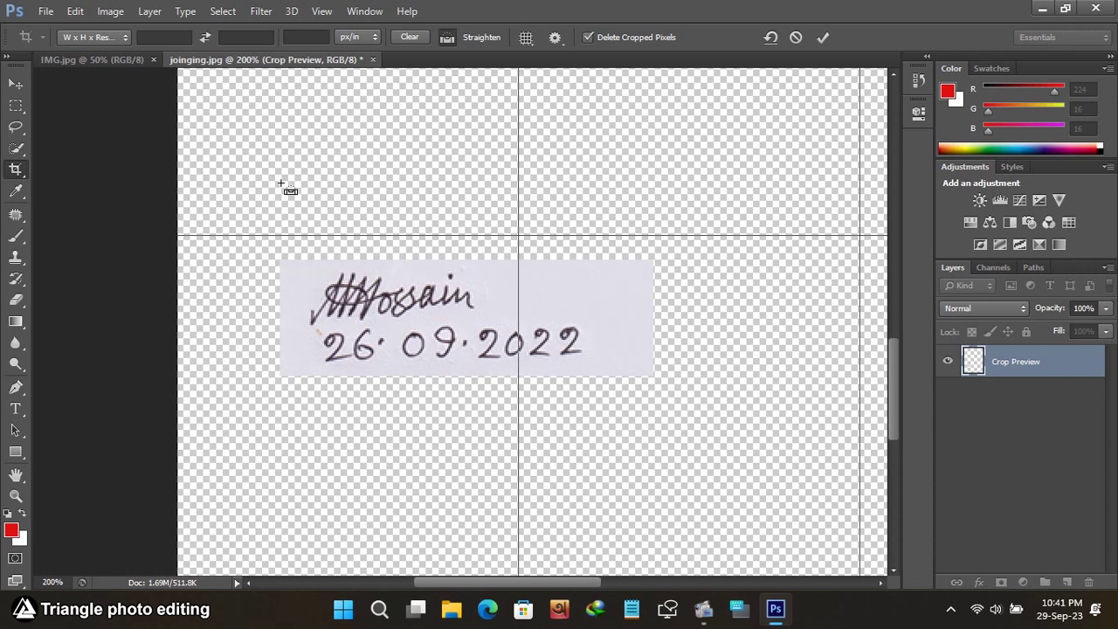
{"action": "key", "text": "ctrl+minus"}
{"action": "key", "text": "ctrl+minus"}
{"action": "left_click_drag", "start_coordinate": [457, 75], "coordinate": [441, 243]}
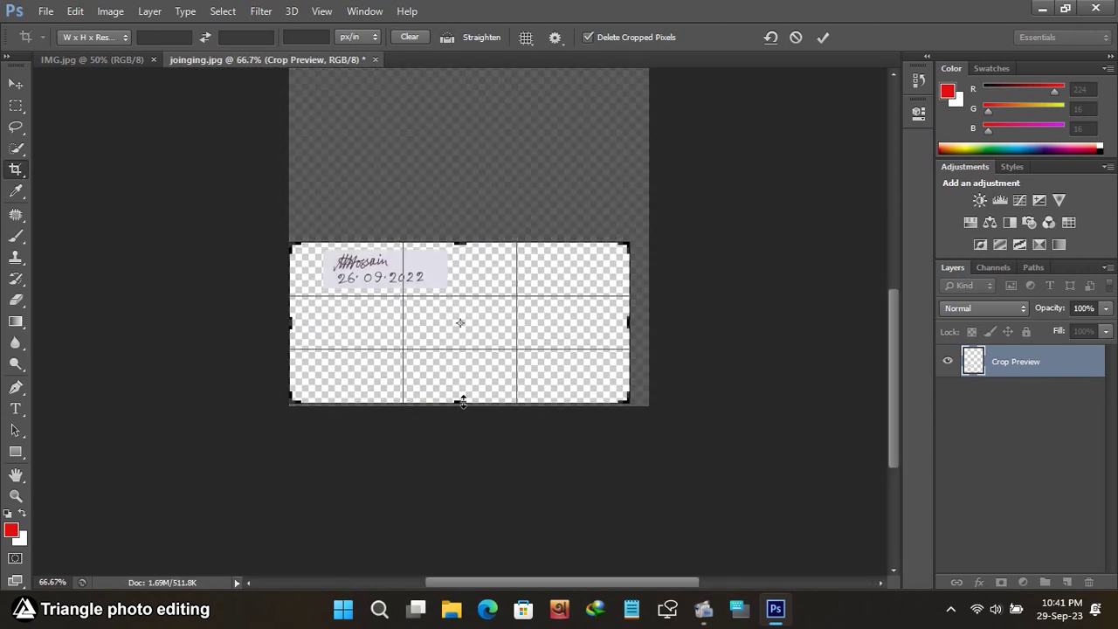
{"action": "mouse_move", "coordinate": [461, 399]}
{"action": "left_mouse_down"}
{"action": "mouse_move", "coordinate": [459, 343]}
{"action": "mouse_move", "coordinate": [474, 349]}
{"action": "left_mouse_up"}
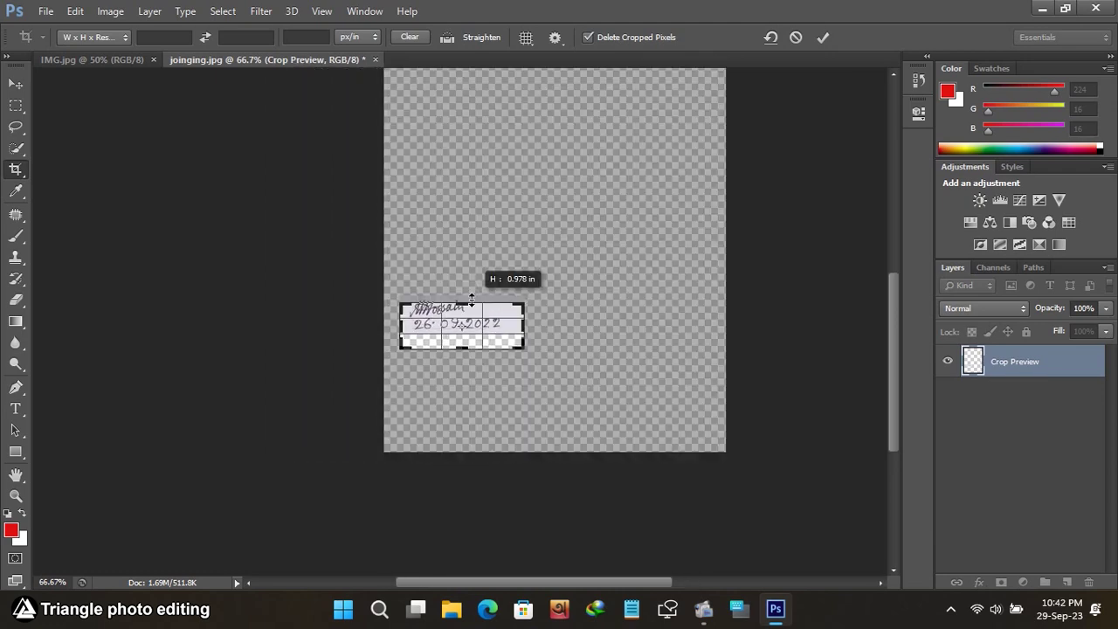
{"action": "key", "text": "ctrl+plus"}
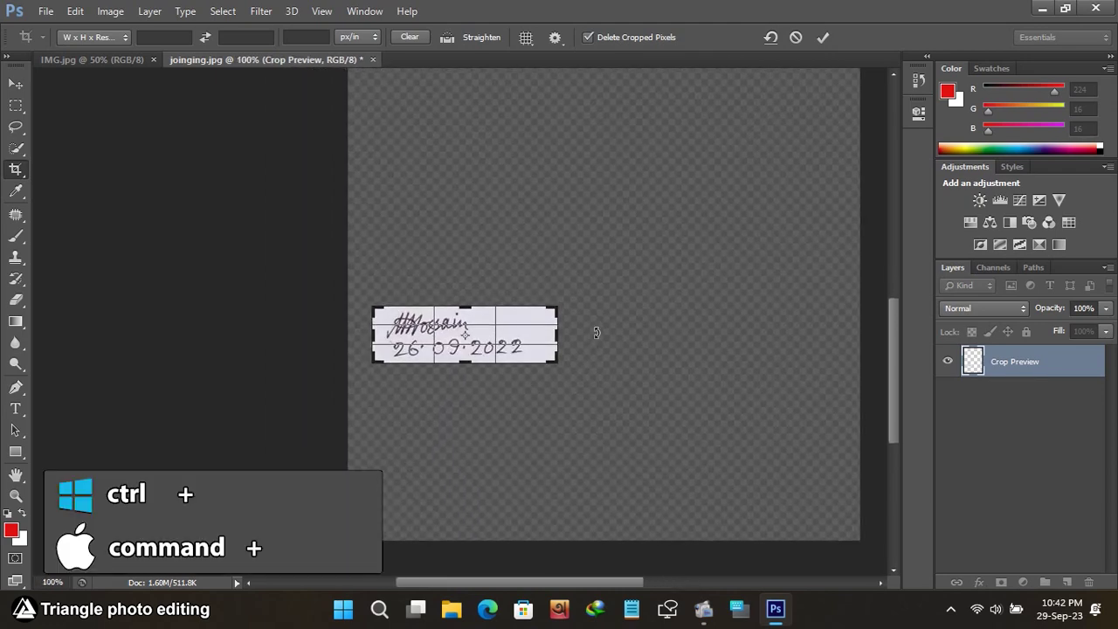
{"action": "key", "text": "ctrl+plus"}
{"action": "key", "text": "ctrl+plus"}
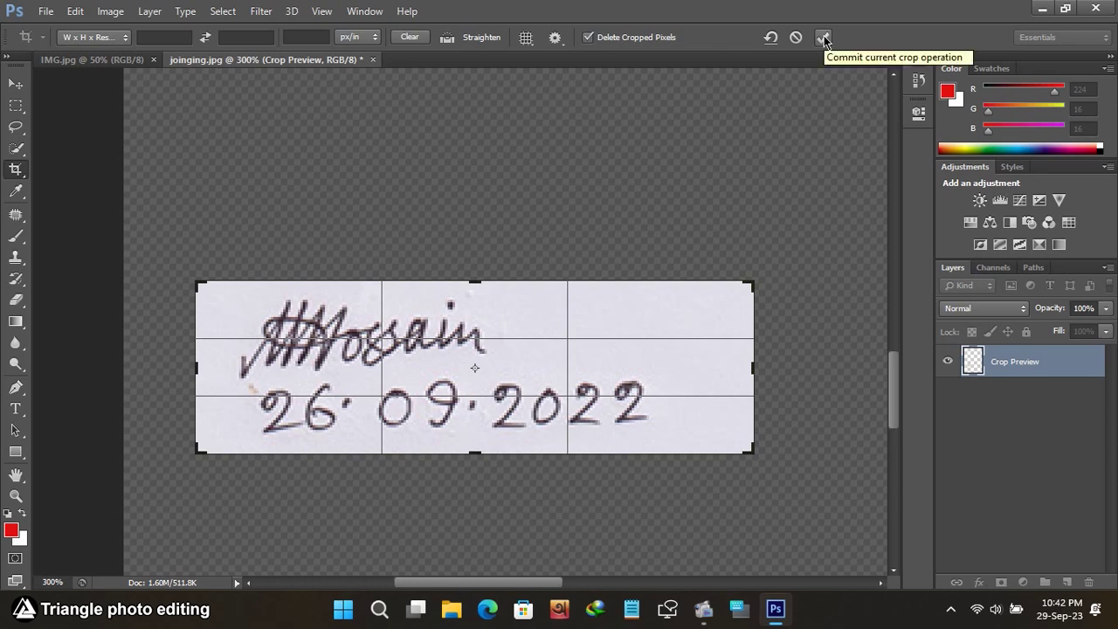
{"action": "left_click", "coordinate": [824, 38]}
{"action": "left_click", "coordinate": [20, 88]}
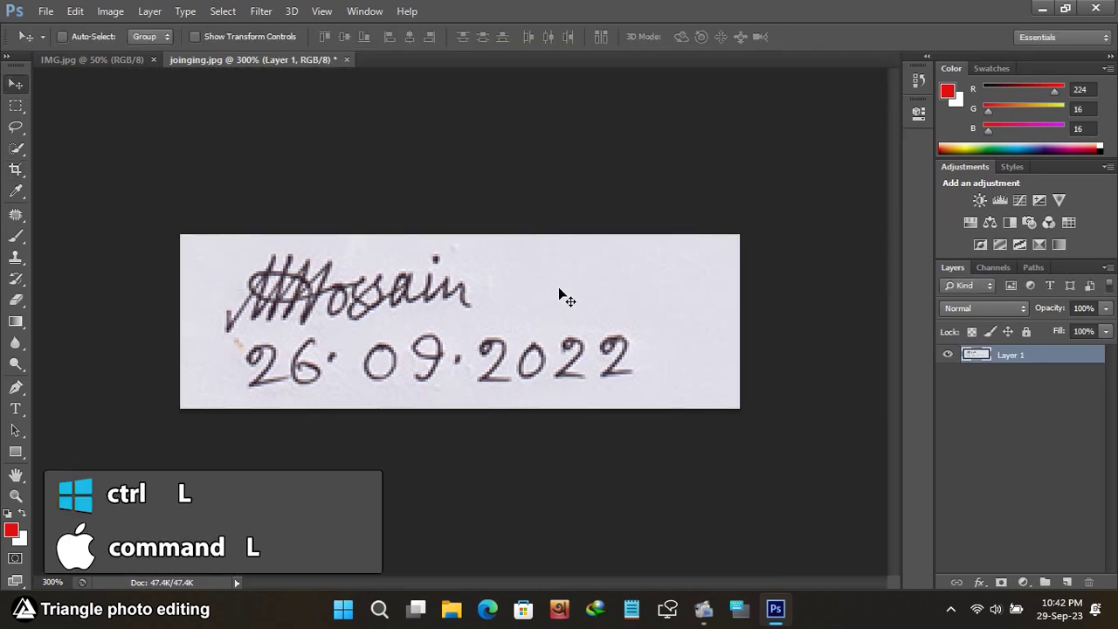
Apply Levels with input values 48, 1.00, 212 to whiten the paper and darken the ink.
{"action": "key", "text": "ctrl+l"}
{"action": "left_click_drag", "start_coordinate": [856, 138], "coordinate": [835, 125]}
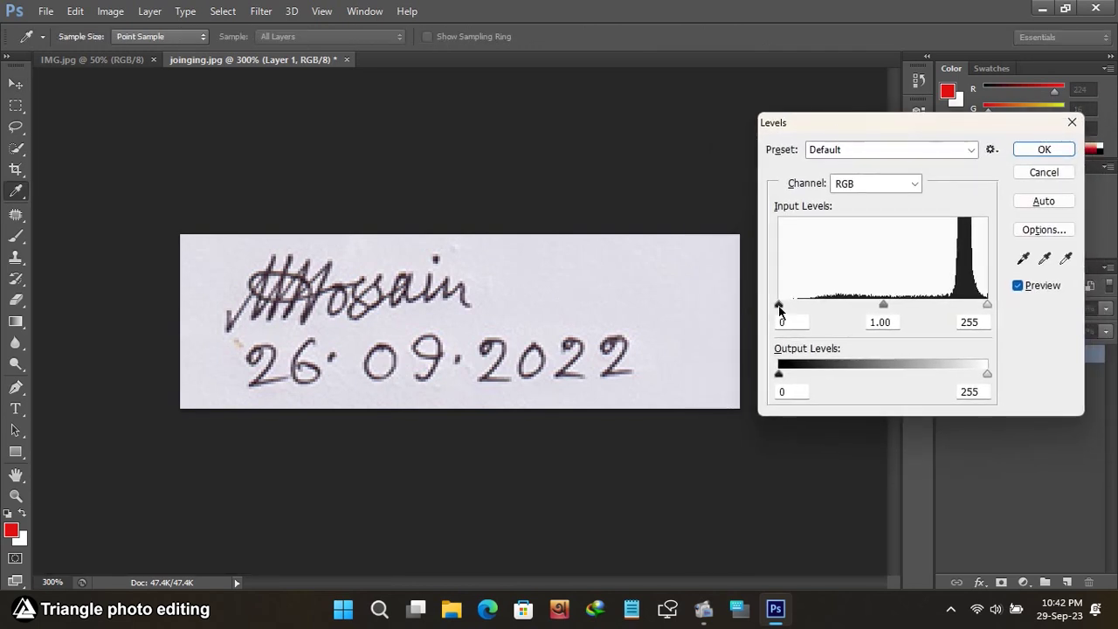
{"action": "left_click_drag", "start_coordinate": [780, 306], "coordinate": [817, 306]}
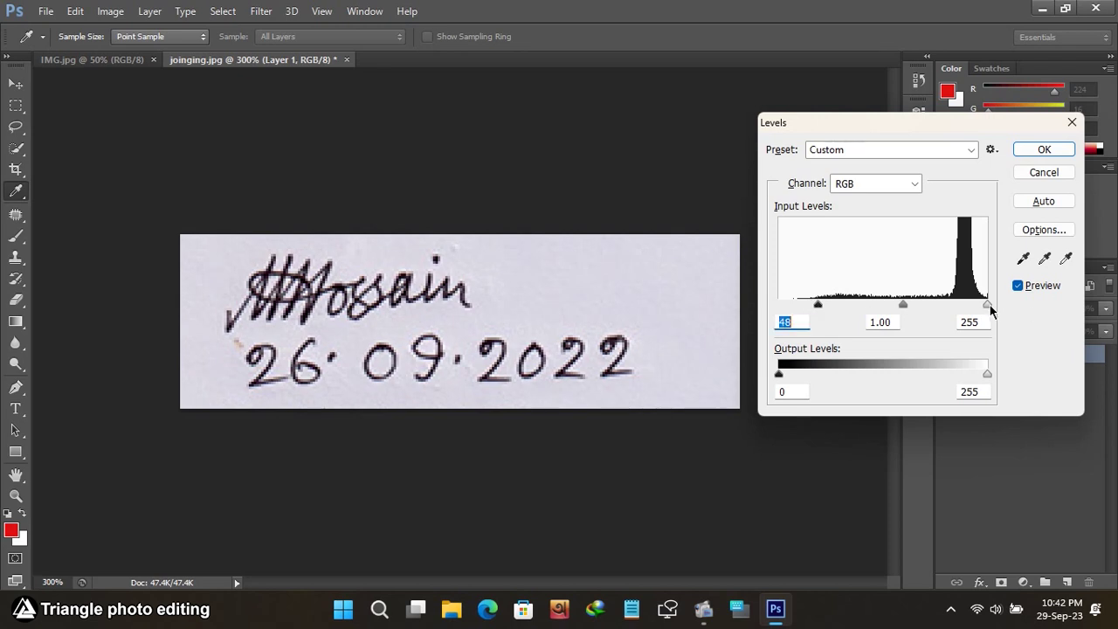
{"action": "left_click_drag", "start_coordinate": [987, 305], "coordinate": [951, 305]}
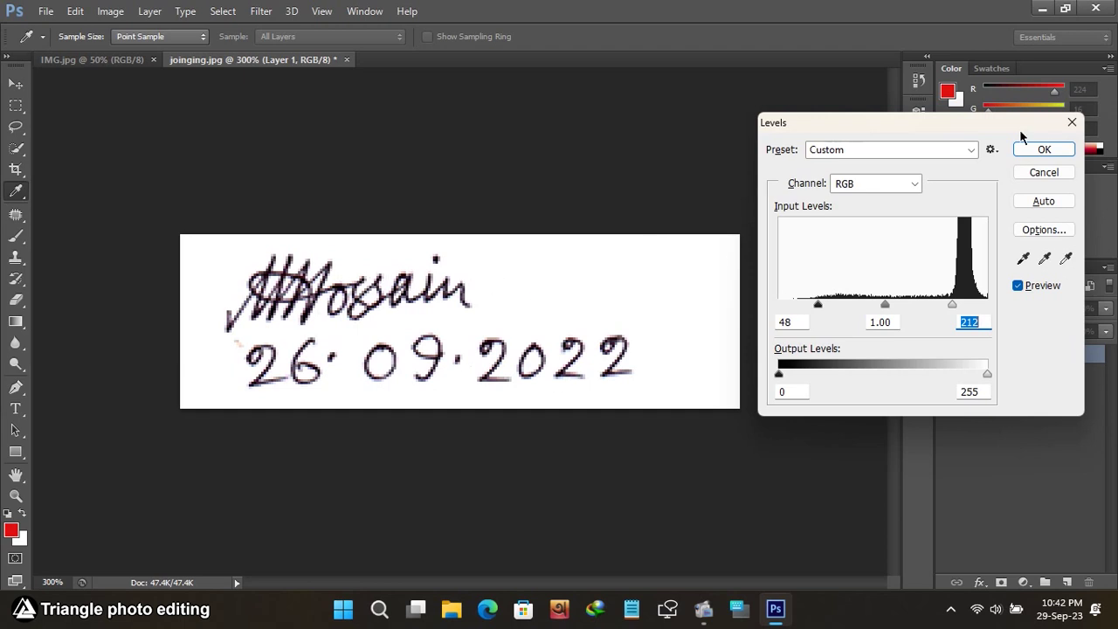
{"action": "left_click", "coordinate": [1057, 149]}
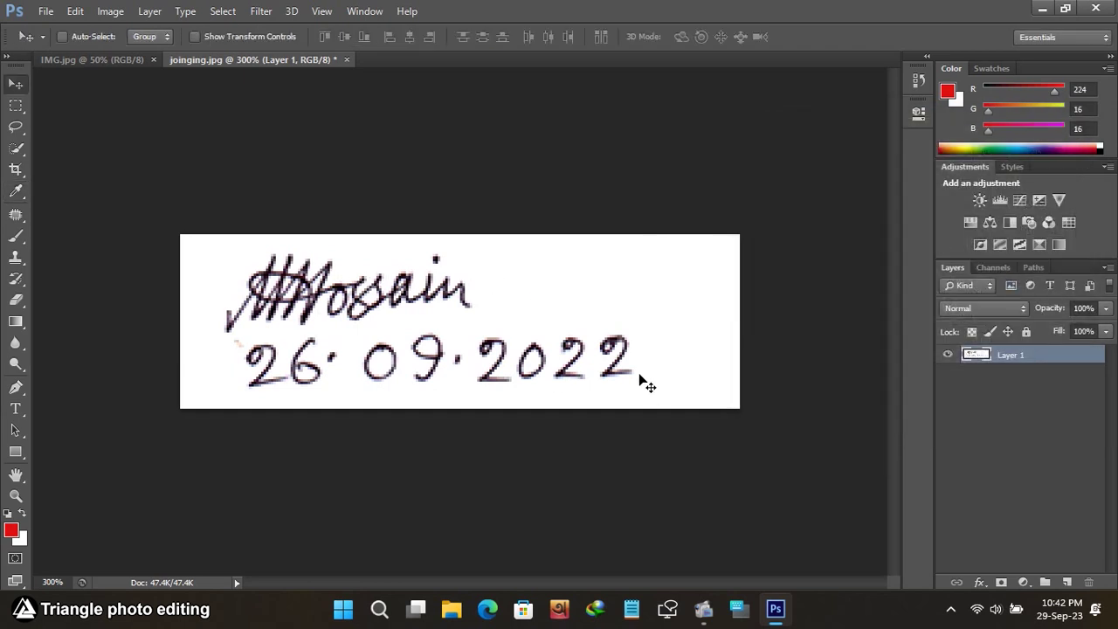
{"action": "key", "text": "ctrl+minus"}
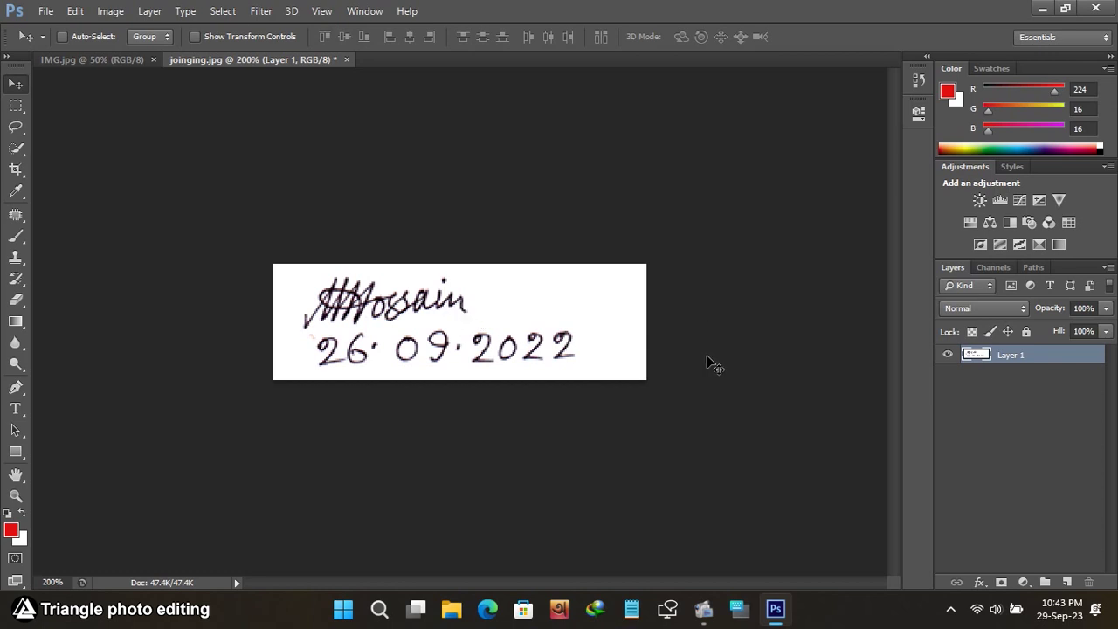
Add Layer 2 above the signature and fill it solid red (227, 16, 16).
{"action": "left_click", "coordinate": [1067, 581]}
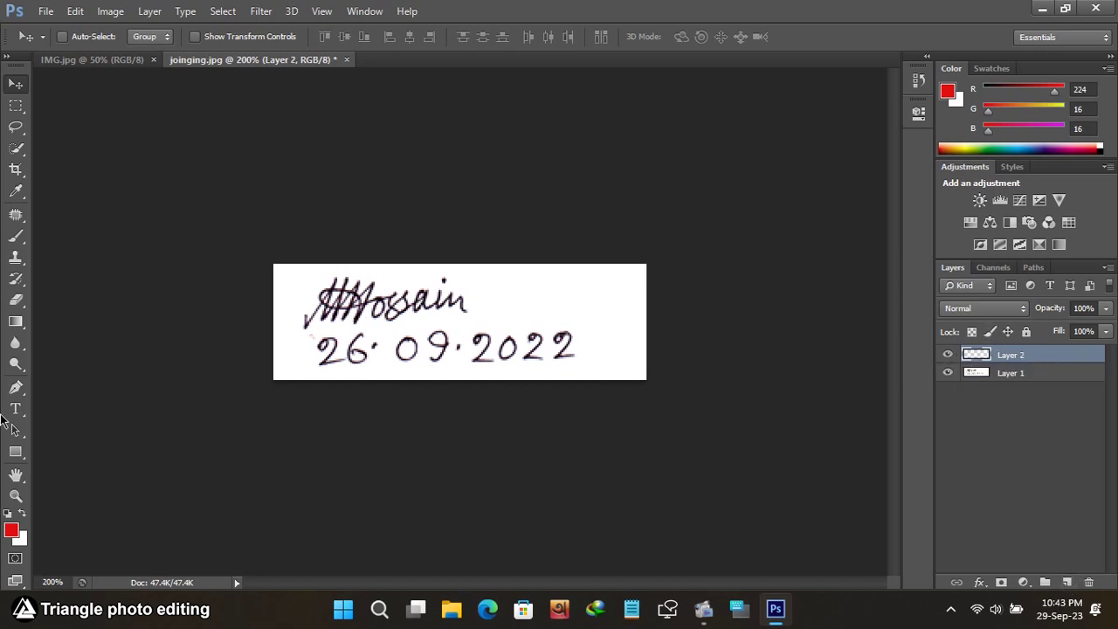
{"action": "left_click", "coordinate": [10, 530]}
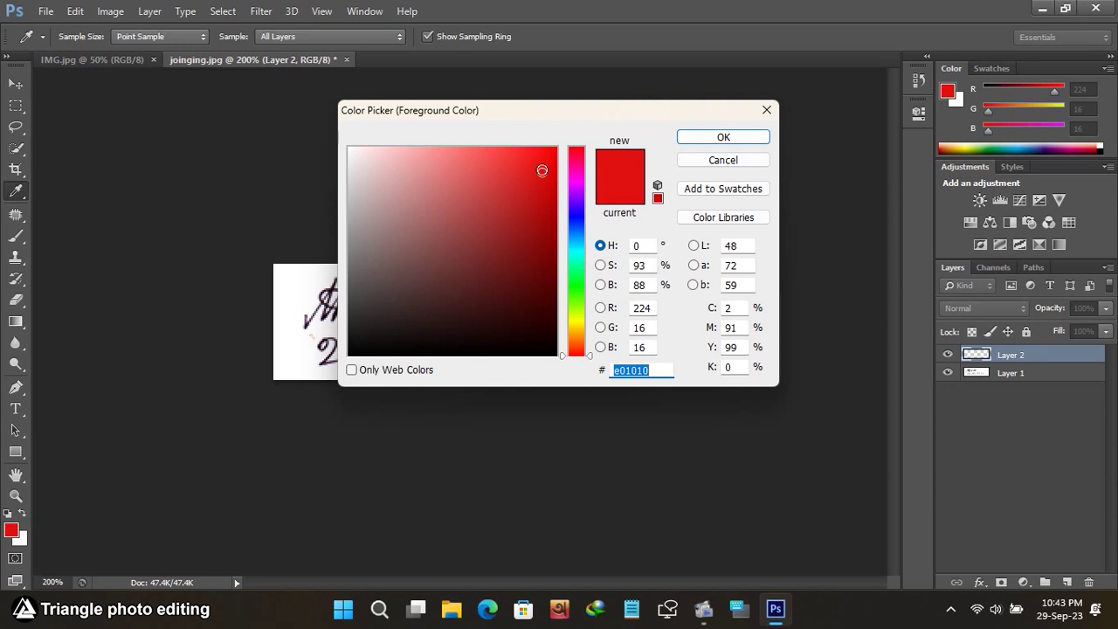
{"action": "left_click", "coordinate": [542, 170]}
{"action": "left_click", "coordinate": [723, 137]}
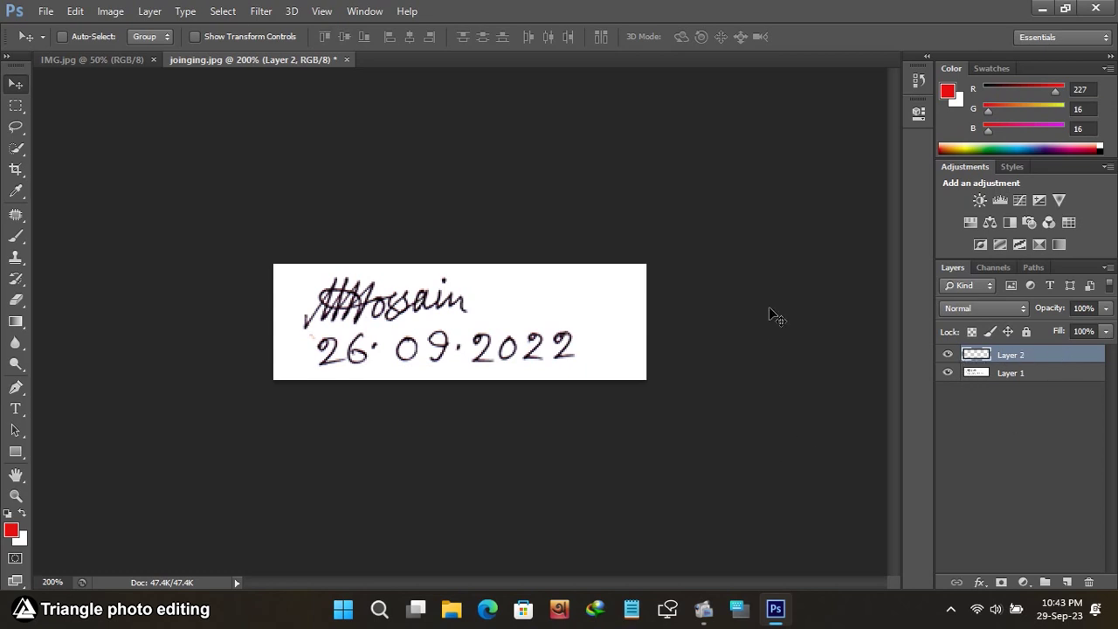
{"action": "key", "text": "alt+BackSpace"}
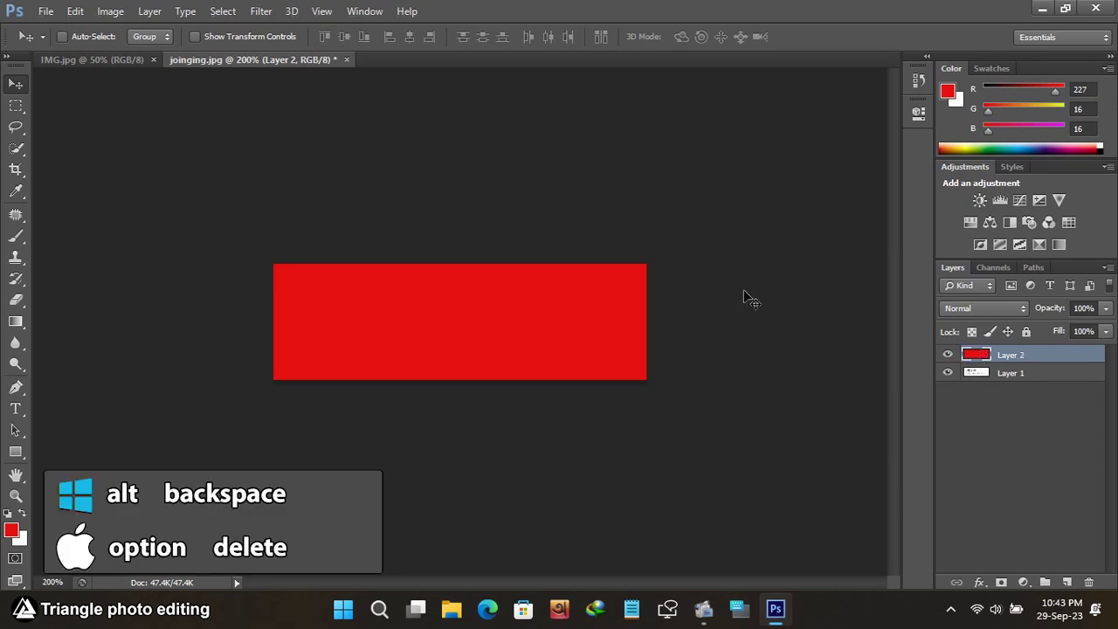
Set Layer 2's blend mode to Screen.
{"action": "left_click", "coordinate": [1015, 309]}
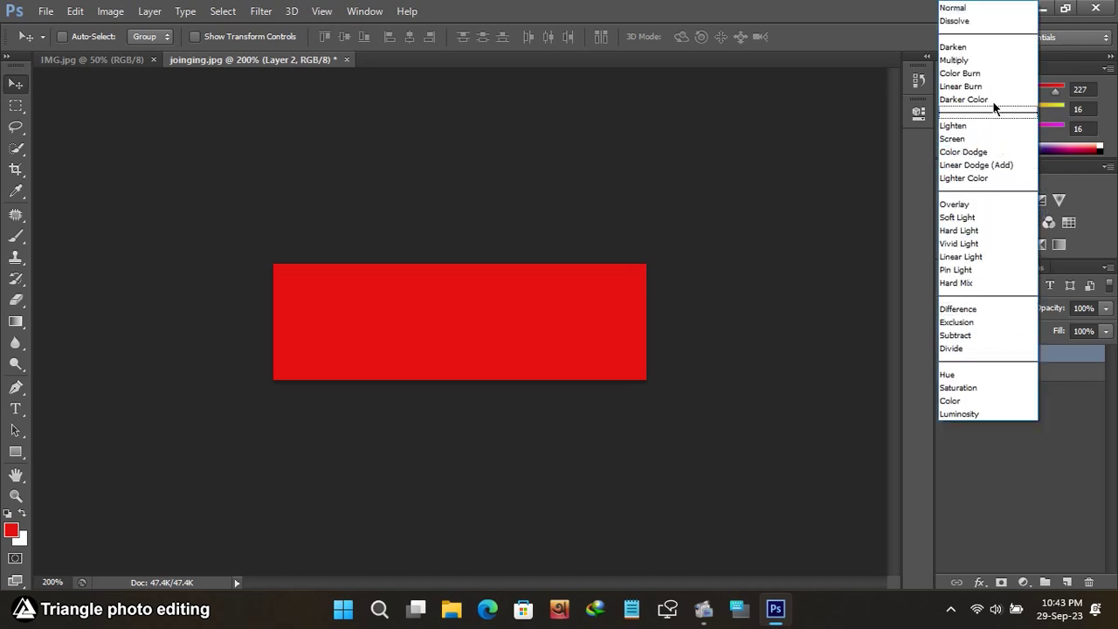
{"action": "left_click", "coordinate": [980, 140]}
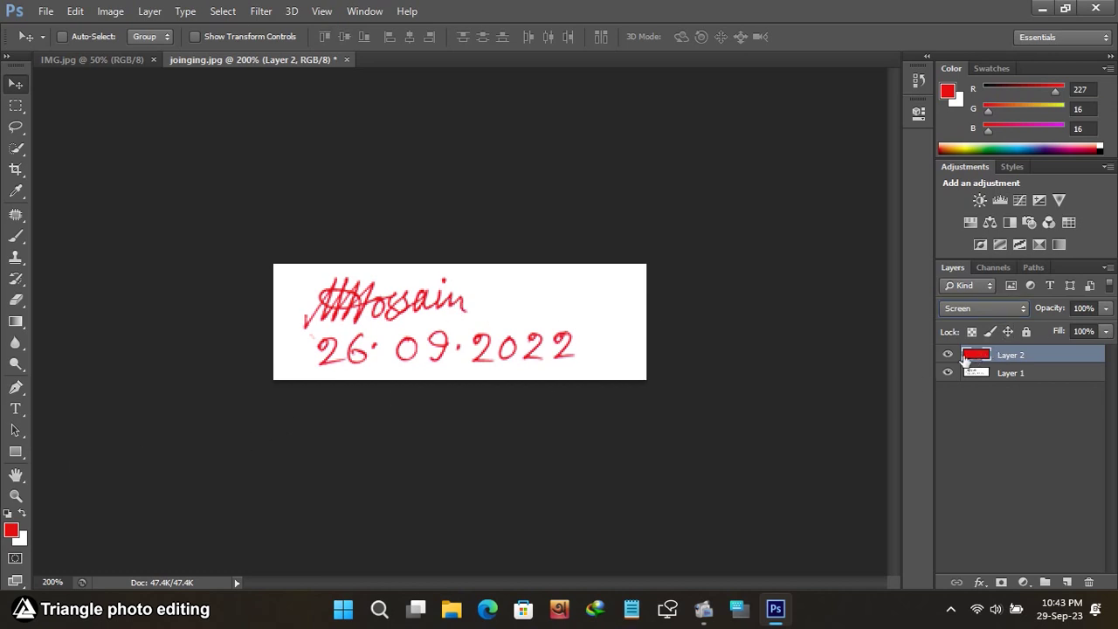
Refill Layer 2 with blue (16, 56, 227) so the handwriting shows blue.
{"action": "left_click", "coordinate": [11, 530]}
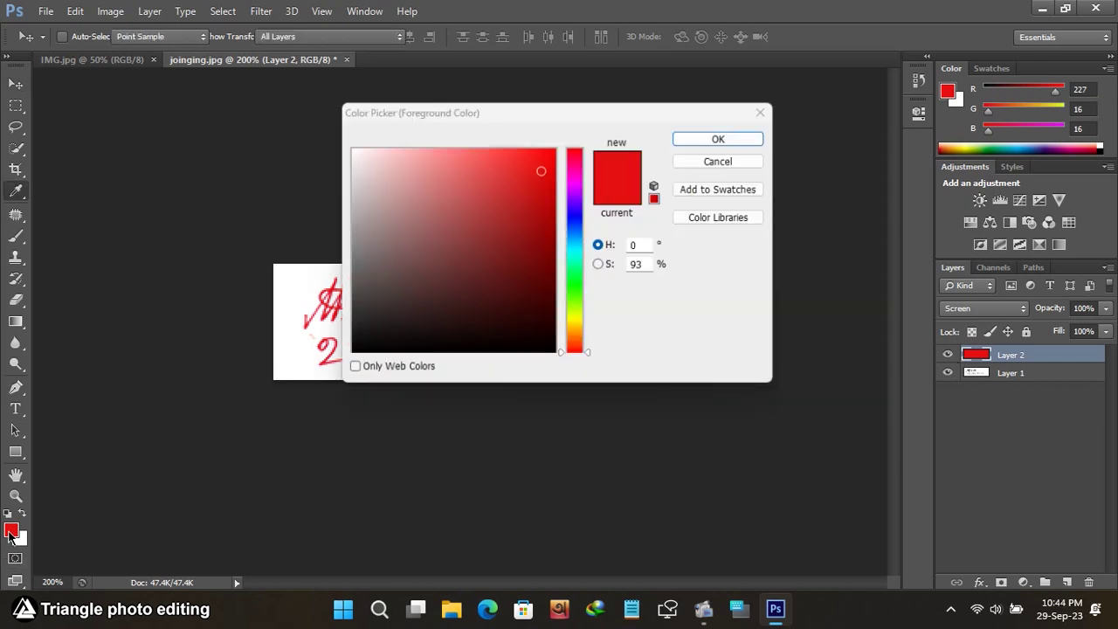
{"action": "left_click", "coordinate": [575, 223]}
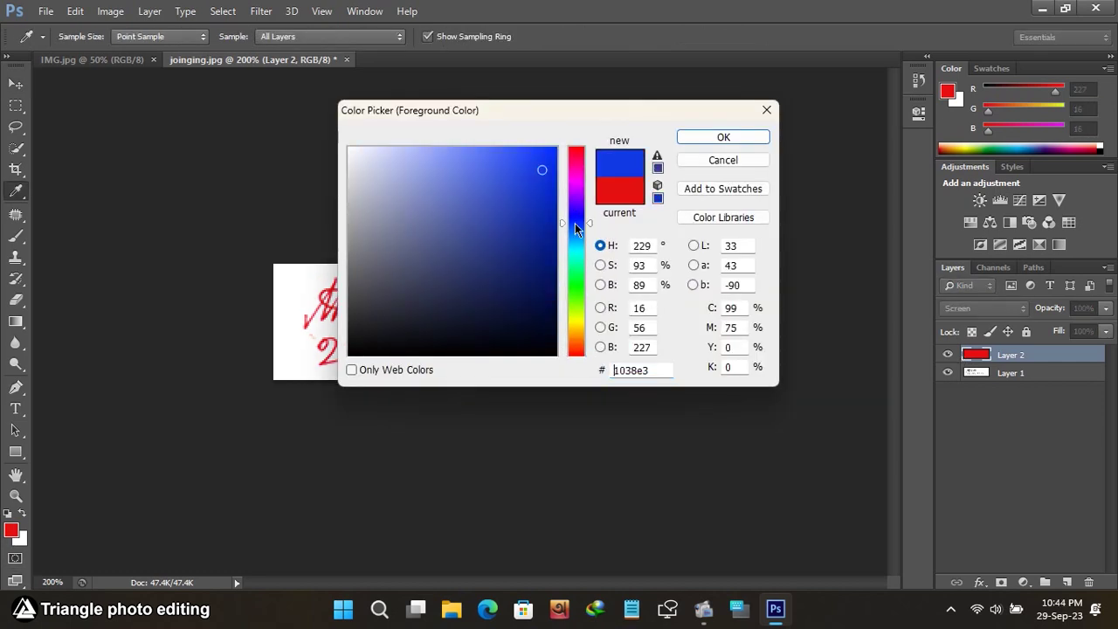
{"action": "left_click", "coordinate": [723, 138]}
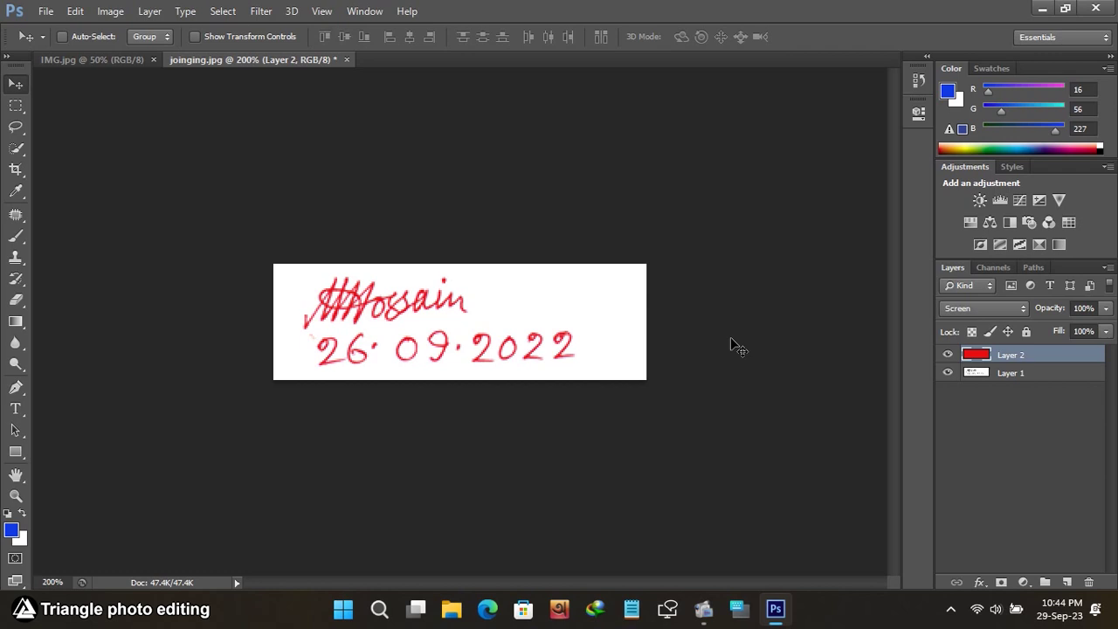
{"action": "key", "text": "alt+BackSpace"}
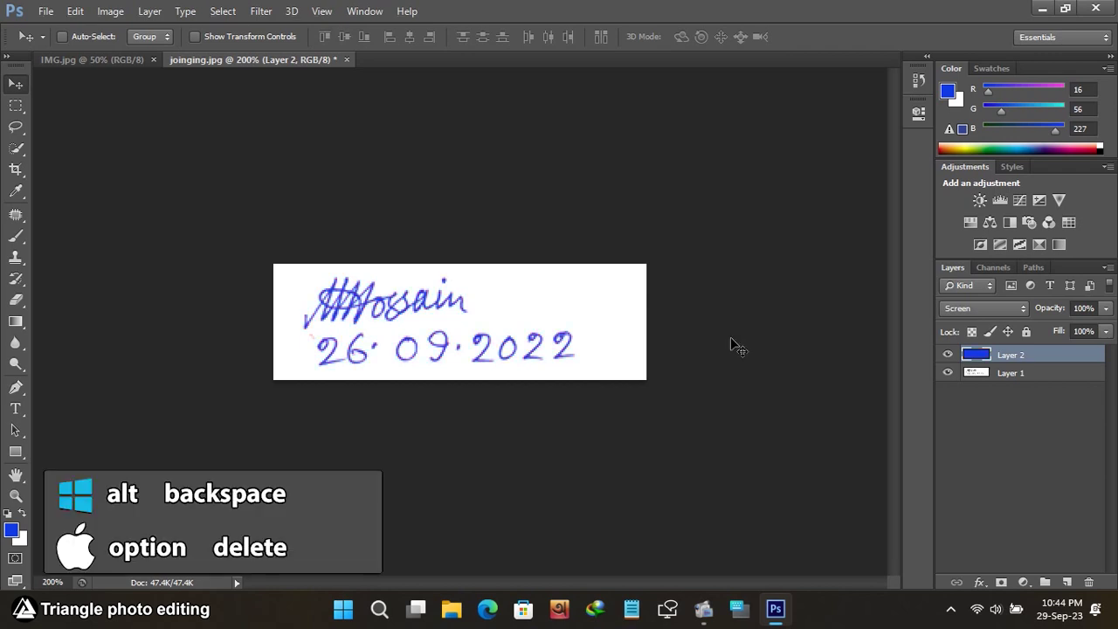
{"action": "left_click", "coordinate": [1056, 374]}
{"action": "left_click", "coordinate": [1047, 353]}
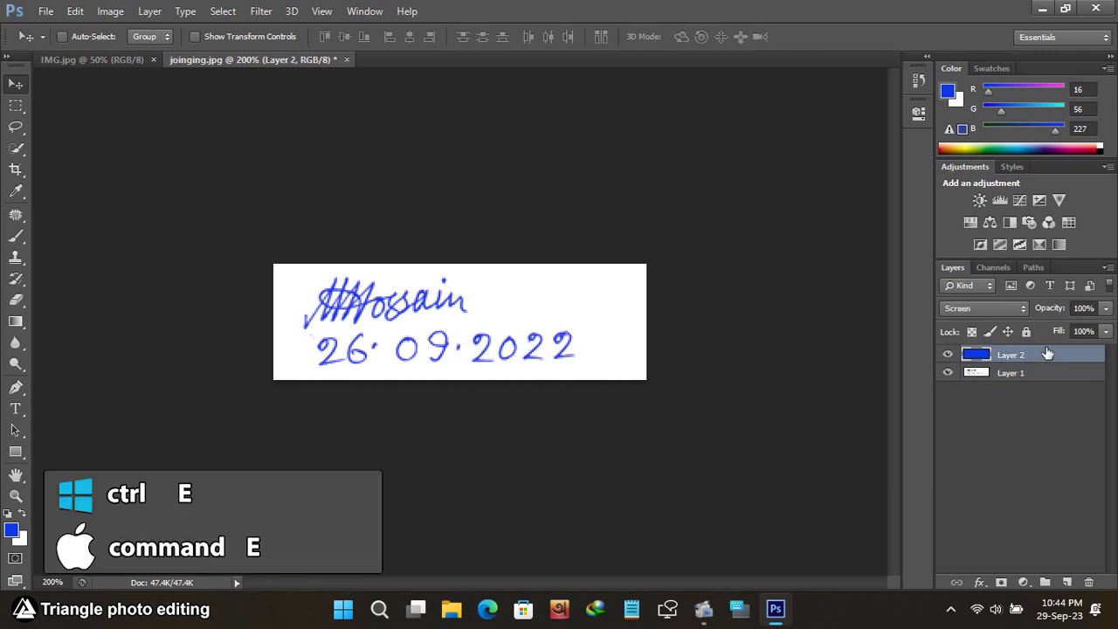
Merge the blue layer down into the signature layer with Ctrl+E.
{"action": "key", "text": "ctrl+e"}
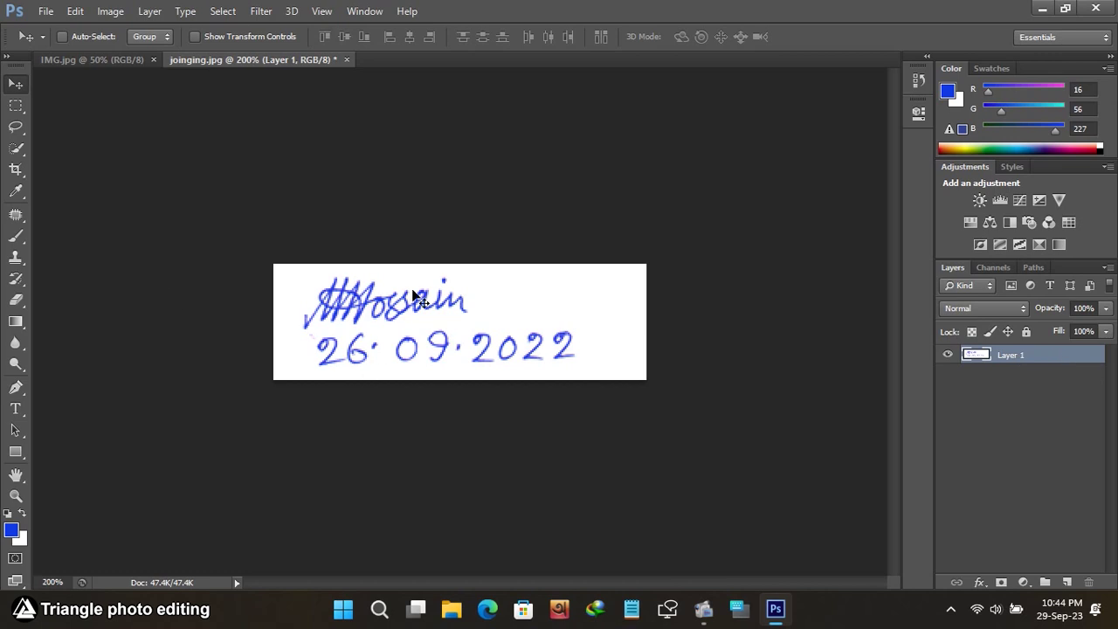
{"action": "left_click", "coordinate": [78, 60]}
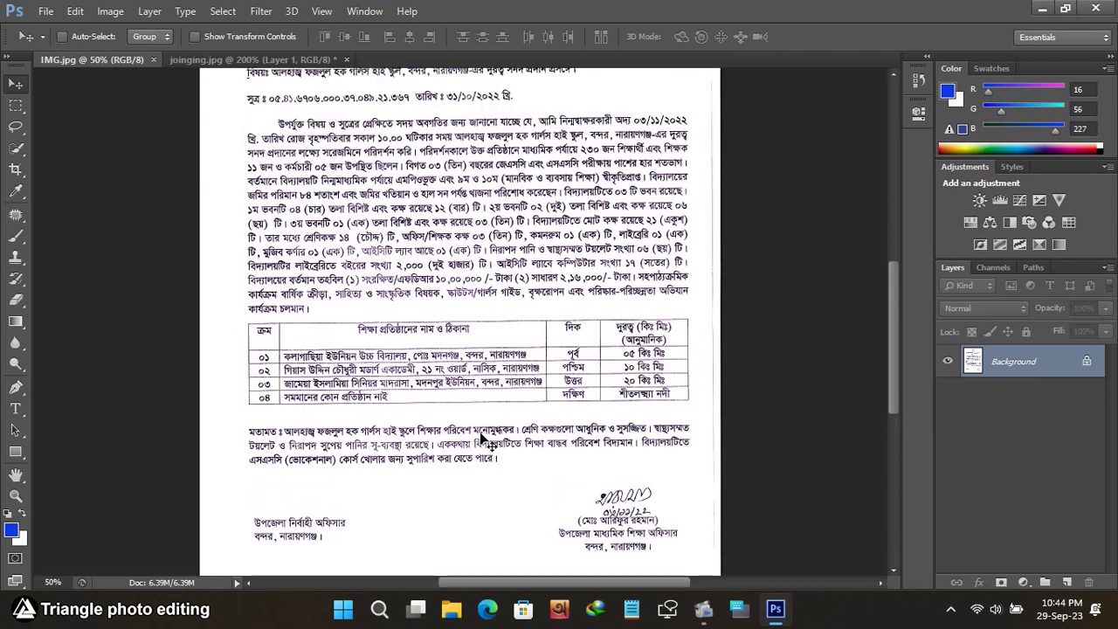
{"action": "scroll", "coordinate": [486, 441], "scroll_direction": "up", "scroll_amount": 3}
{"action": "scroll", "coordinate": [486, 441], "scroll_direction": "down", "scroll_amount": 3}
{"action": "scroll", "coordinate": [485, 441], "scroll_direction": "down", "scroll_amount": 1}
{"action": "left_click", "coordinate": [267, 58]}
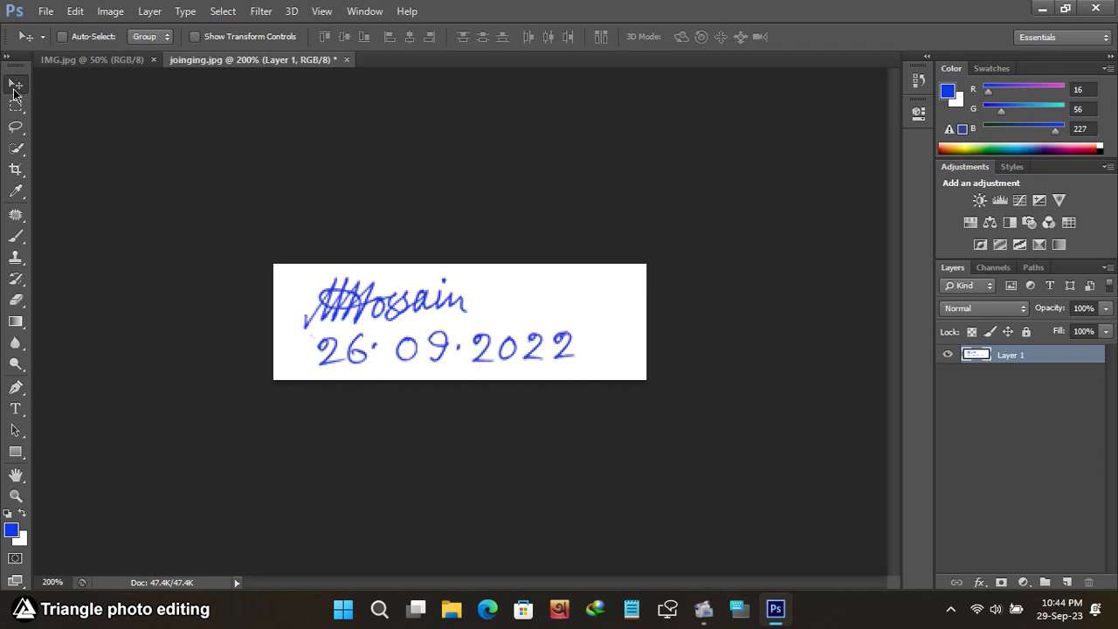
Drag the signature onto IMG.jpg and position it above the lower-left signatory text.
{"action": "mouse_move", "coordinate": [437, 319]}
{"action": "left_mouse_down"}
{"action": "mouse_move", "coordinate": [100, 82]}
{"action": "mouse_move", "coordinate": [98, 66]}
{"action": "mouse_move", "coordinate": [304, 493]}
{"action": "left_mouse_up"}
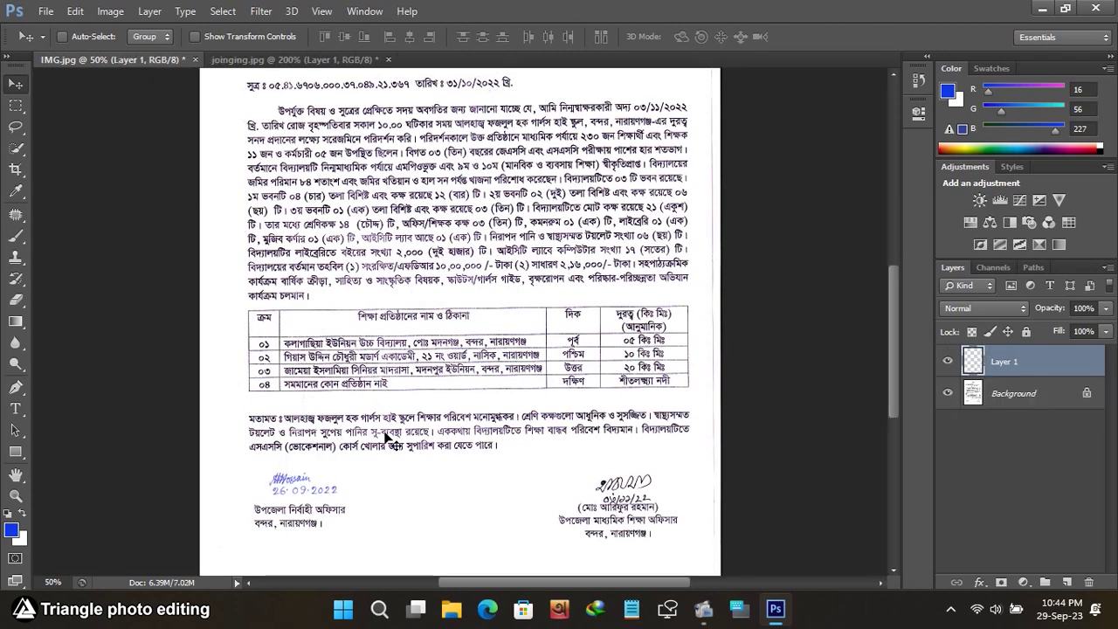
{"action": "key", "text": "ctrl+plus"}
{"action": "key", "text": "ctrl+plus"}
{"action": "scroll", "coordinate": [140, 463], "scroll_direction": "down", "scroll_amount": 2}
{"action": "scroll", "coordinate": [140, 463], "scroll_direction": "down", "scroll_amount": 2}
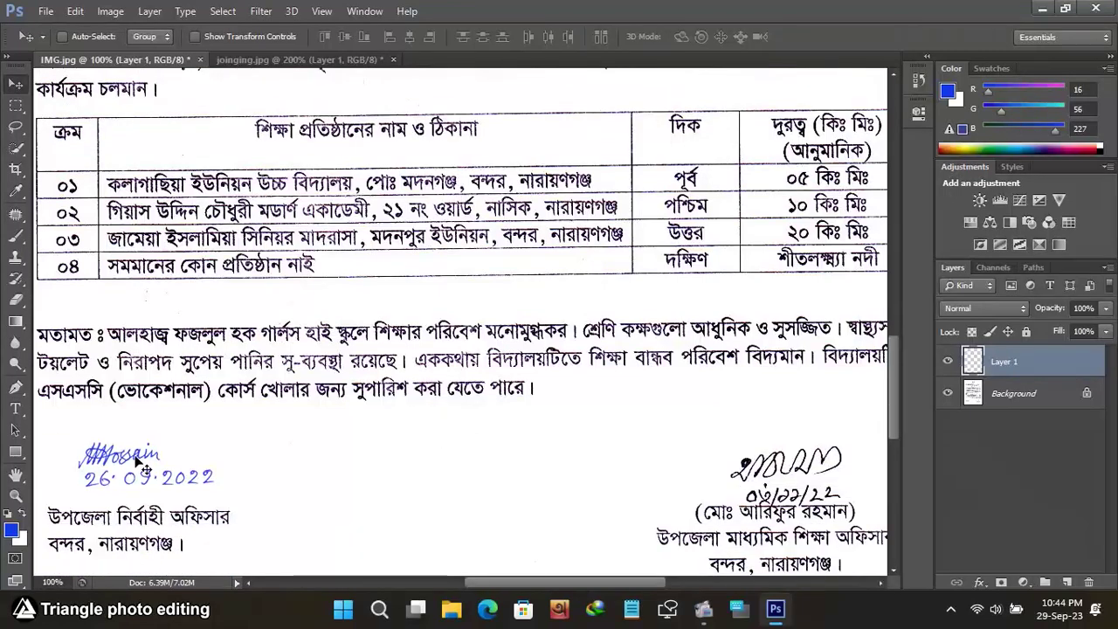
{"action": "left_click_drag", "start_coordinate": [137, 460], "coordinate": [167, 458]}
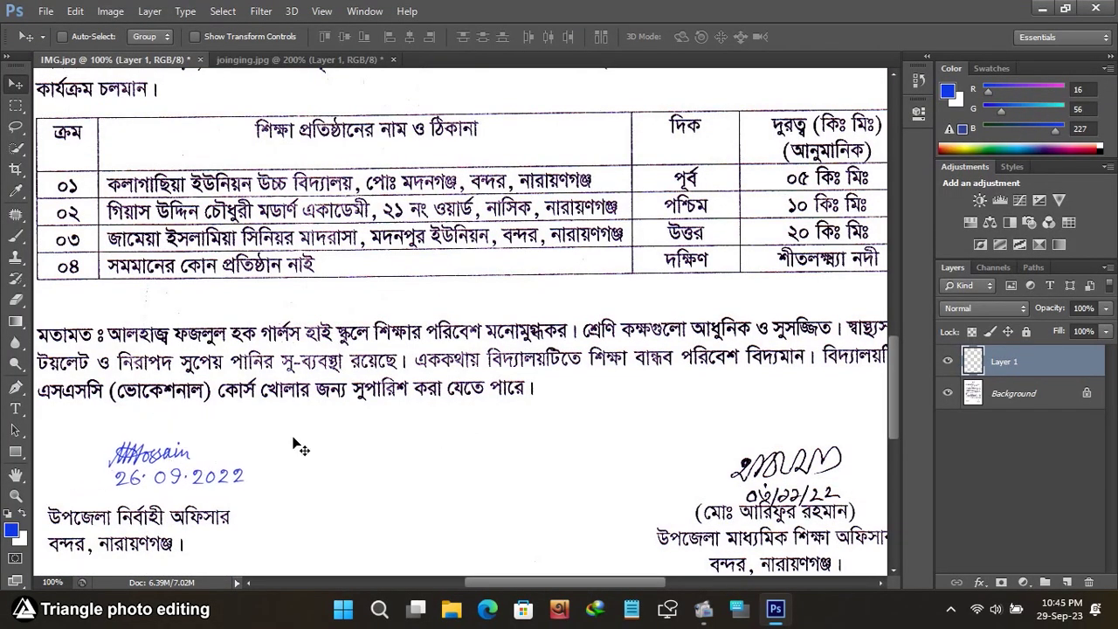
{"action": "left_click", "coordinate": [302, 59]}
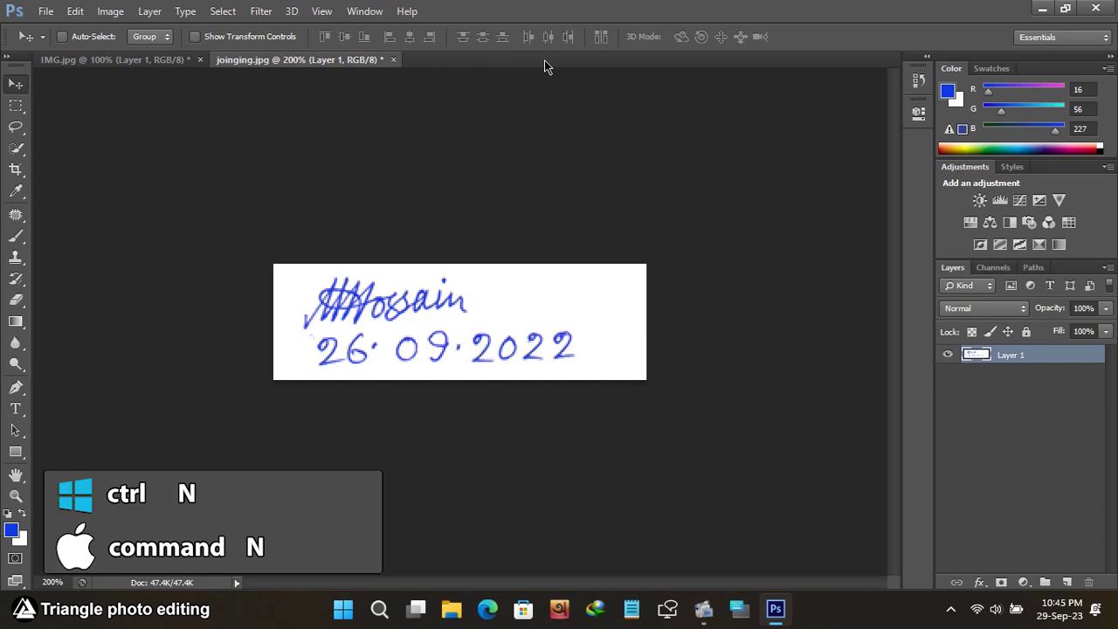
Create a new A4 International Paper document, Untitled-1, at 300 ppi.
{"action": "key", "text": "ctrl+n"}
{"action": "left_click", "coordinate": [575, 165]}
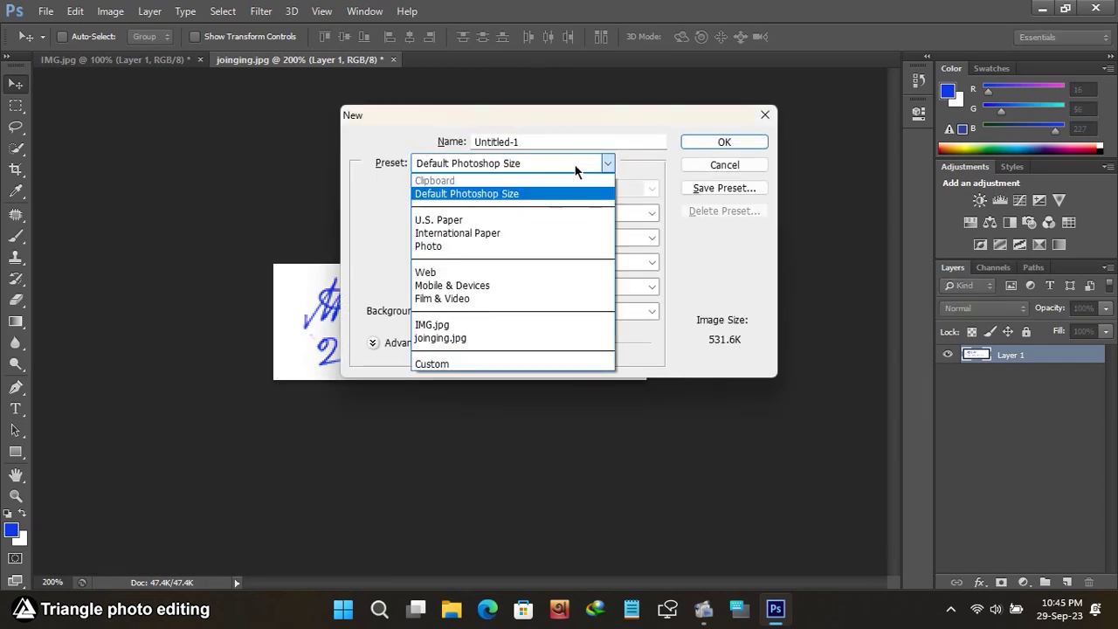
{"action": "left_click", "coordinate": [502, 233]}
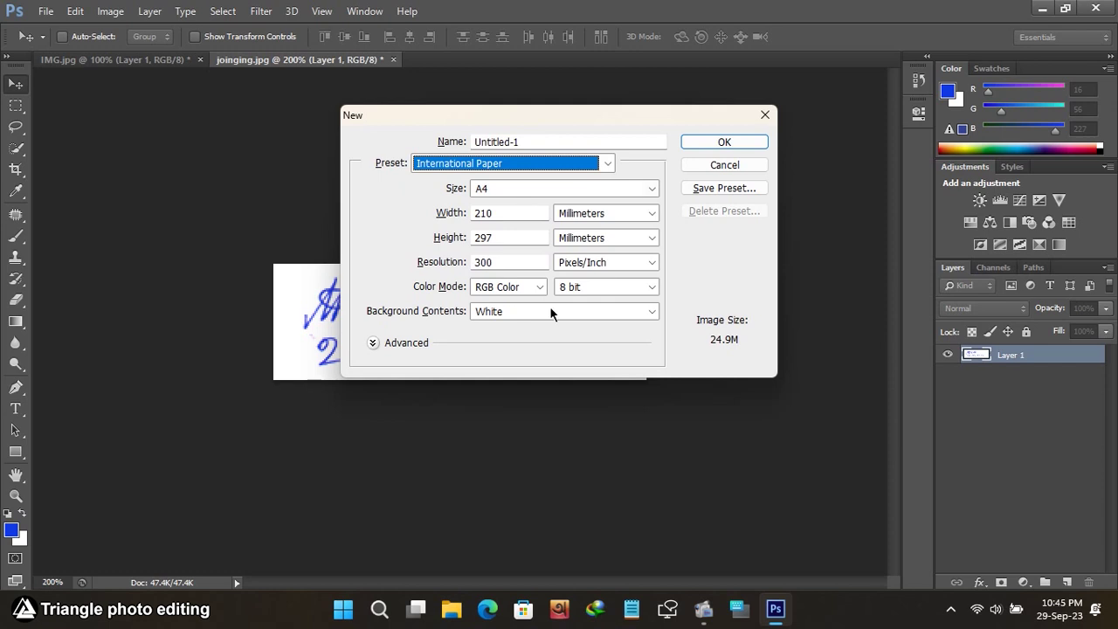
{"action": "left_click", "coordinate": [719, 143]}
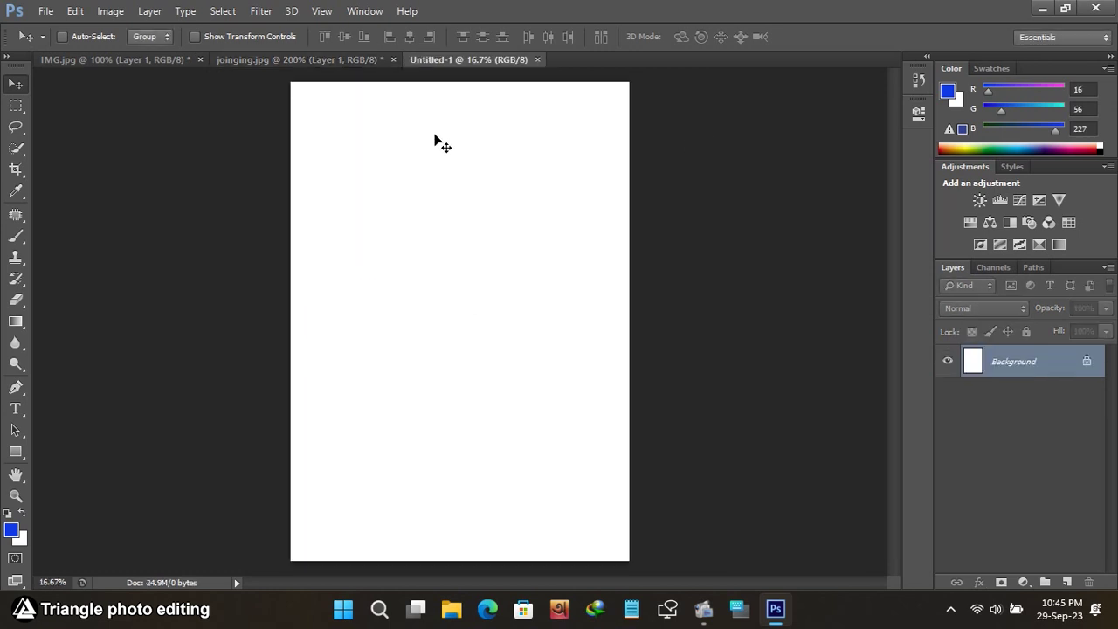
Fill the new page's Background with yellow #e3cd10 (227, 205, 16).
{"action": "left_click", "coordinate": [11, 531]}
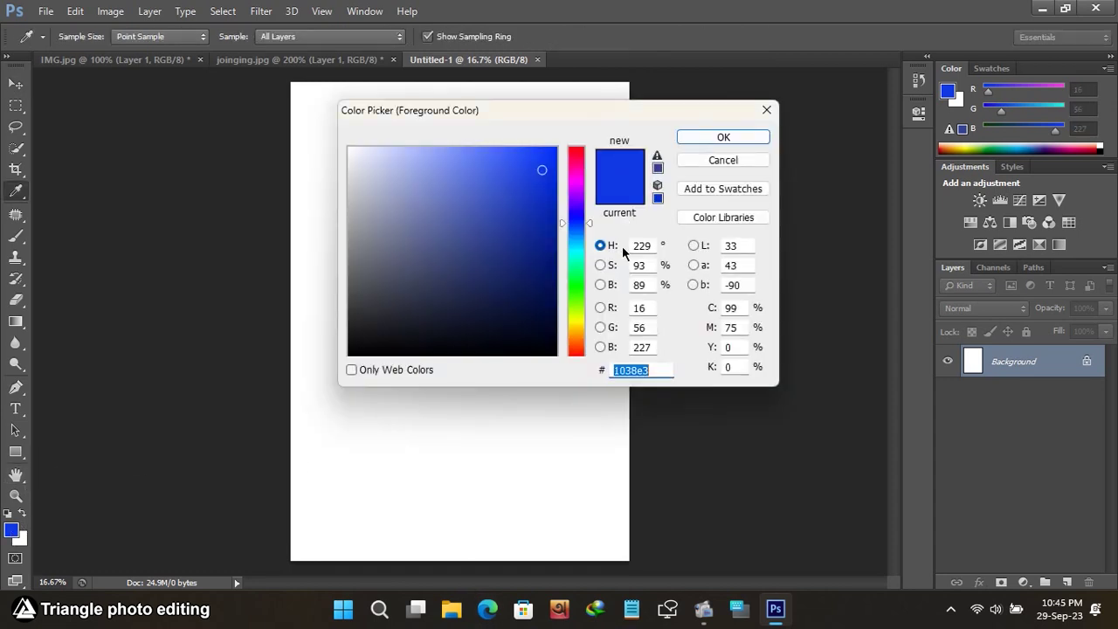
{"action": "left_click", "coordinate": [575, 325]}
{"action": "key", "text": "Return"}
{"action": "key", "text": "v"}
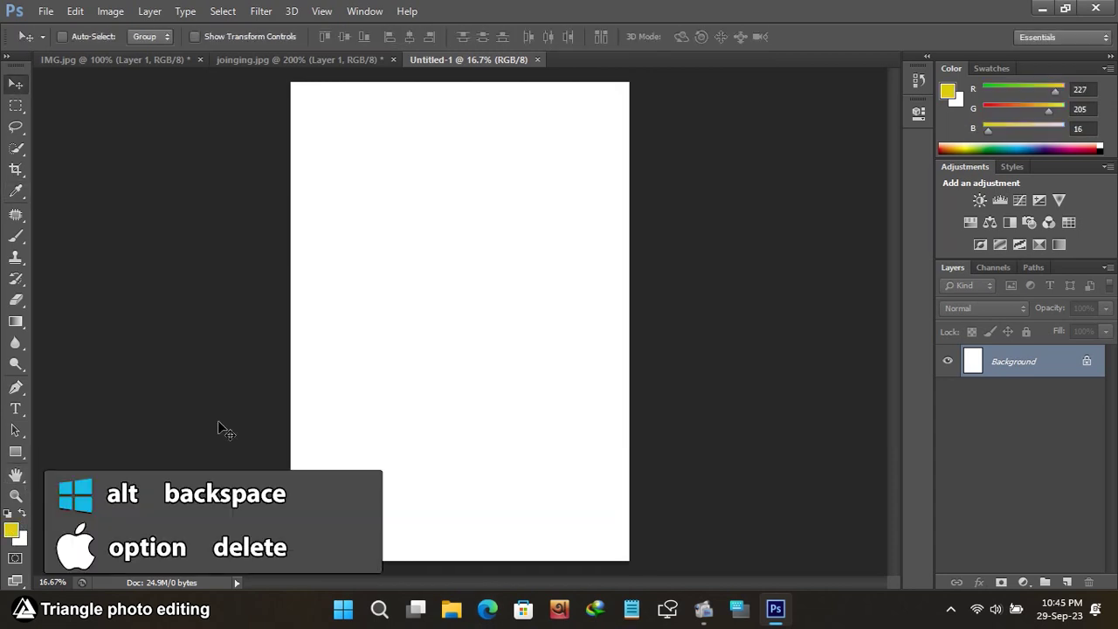
{"action": "key", "text": "alt+BackSpace"}
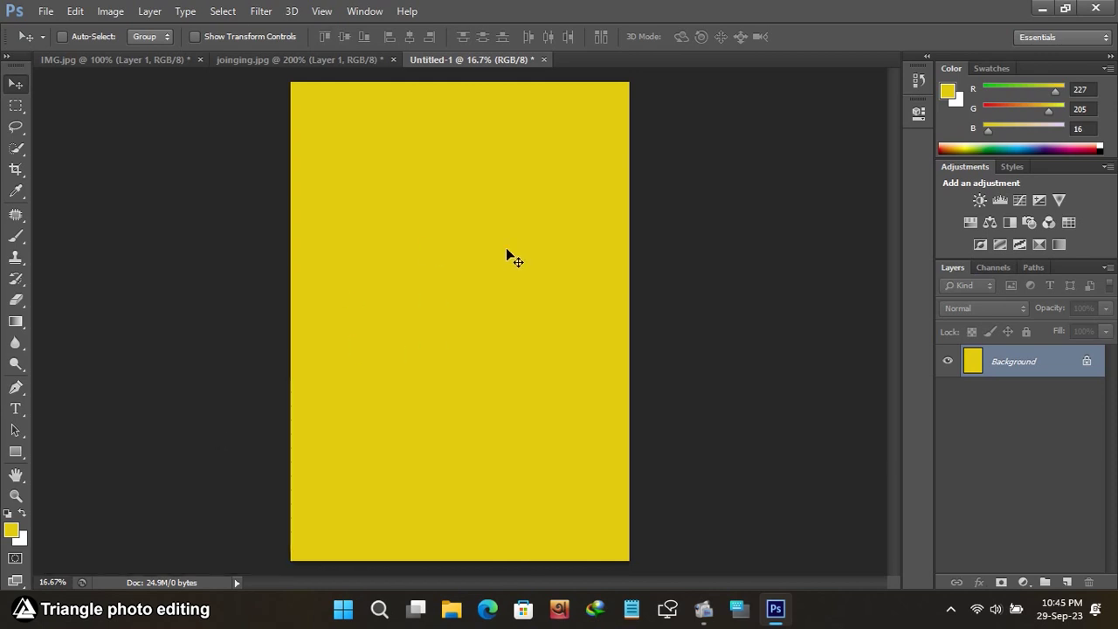
Drag the signature layer from joinging.jpg onto Untitled-1 and zoom in on it.
{"action": "left_click", "coordinate": [267, 59]}
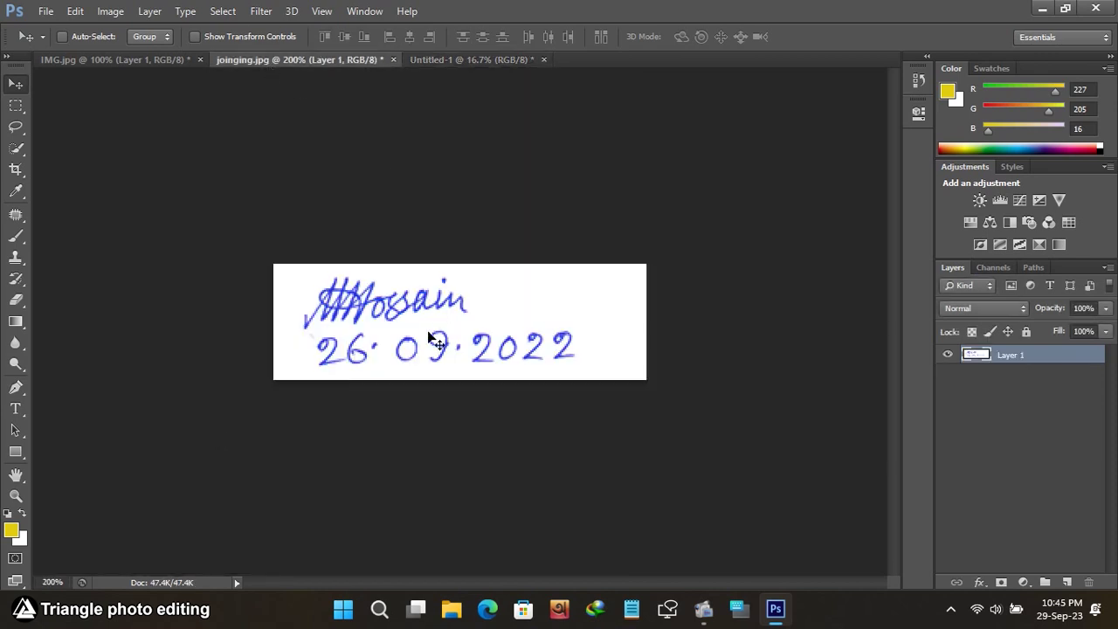
{"action": "mouse_move", "coordinate": [432, 340]}
{"action": "left_mouse_down"}
{"action": "mouse_move", "coordinate": [437, 214]}
{"action": "mouse_move", "coordinate": [427, 207]}
{"action": "left_mouse_up"}
{"action": "key", "text": "ctrl+plus"}
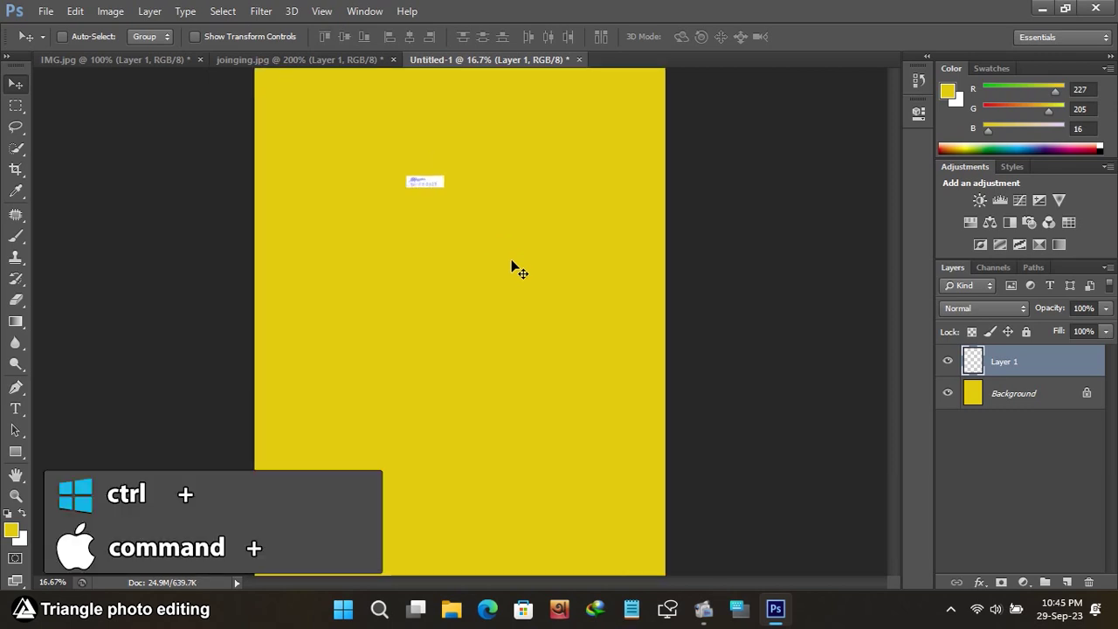
{"action": "key", "text": "ctrl+plus"}
{"action": "key", "text": "ctrl+plus"}
{"action": "key", "text": "ctrl+plus"}
{"action": "scroll", "coordinate": [618, 270], "scroll_direction": "up", "scroll_amount": 2}
{"action": "scroll", "coordinate": [618, 270], "scroll_direction": "left", "scroll_amount": 3}
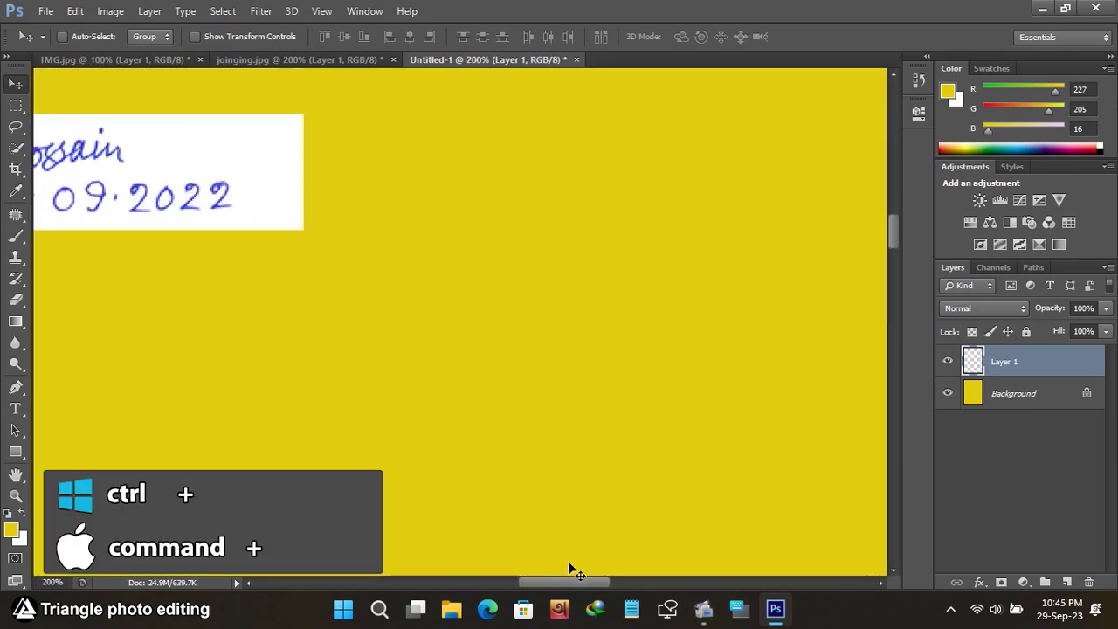
{"action": "scroll", "coordinate": [752, 407], "scroll_direction": "left", "scroll_amount": 5}
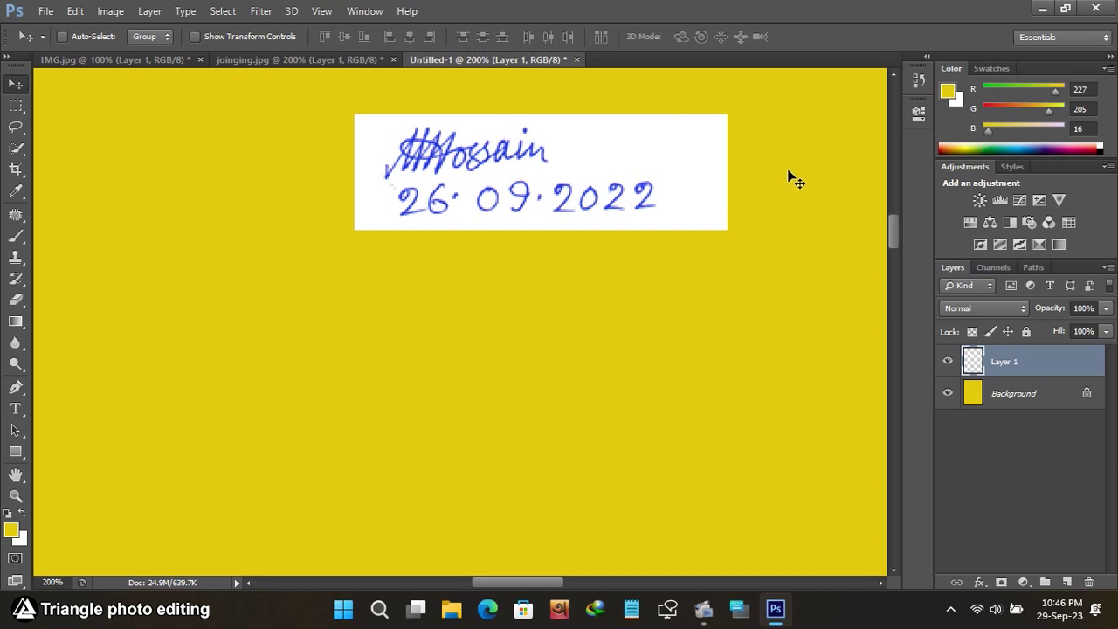
Set the pasted signature's Layer 1 to Multiply on the yellow page, then return to joinging.jpg.
{"action": "left_click", "coordinate": [948, 361]}
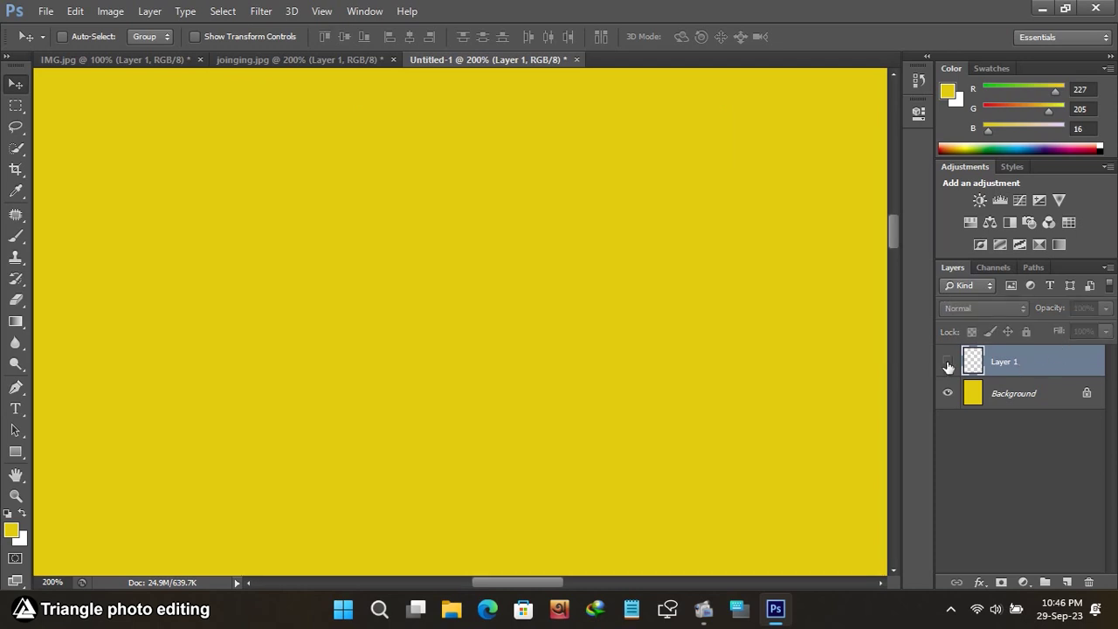
{"action": "left_click", "coordinate": [948, 361]}
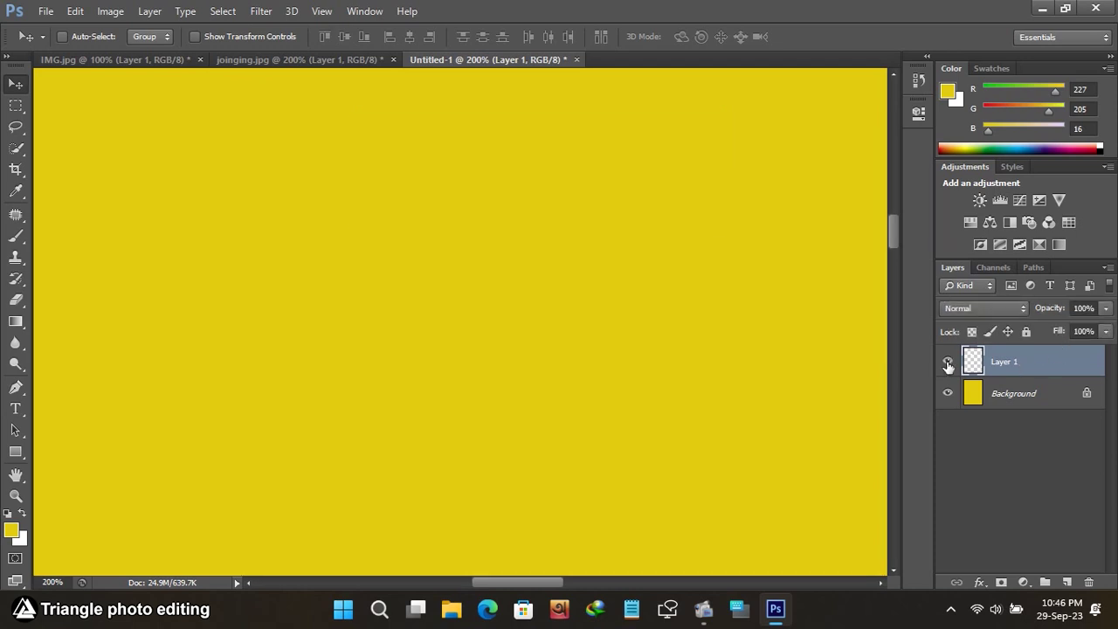
{"action": "left_click", "coordinate": [1020, 310]}
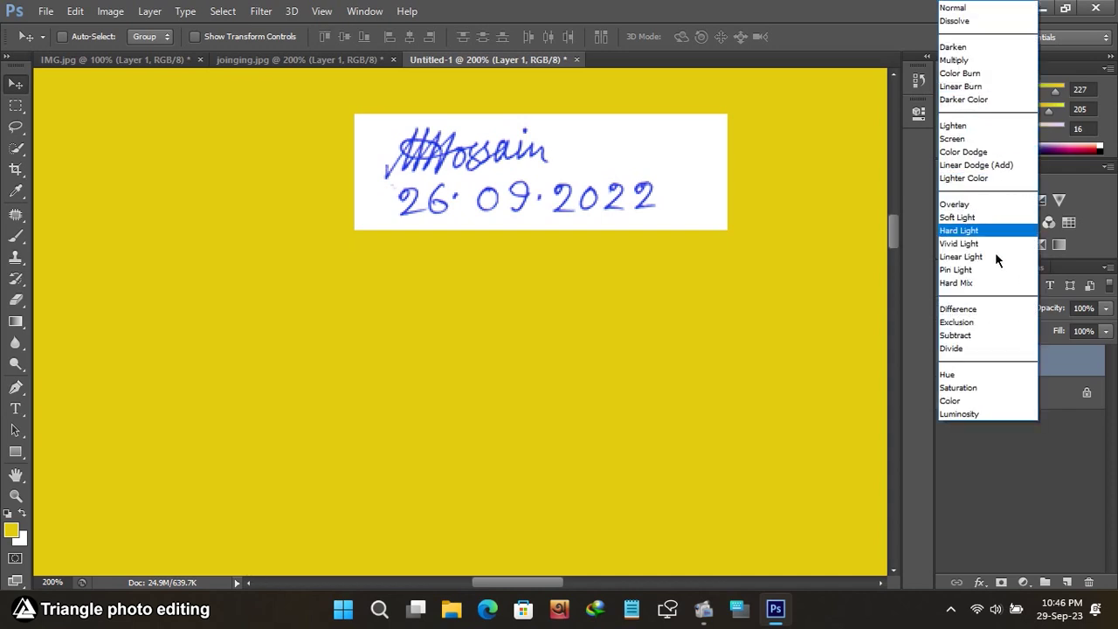
{"action": "left_click", "coordinate": [983, 61]}
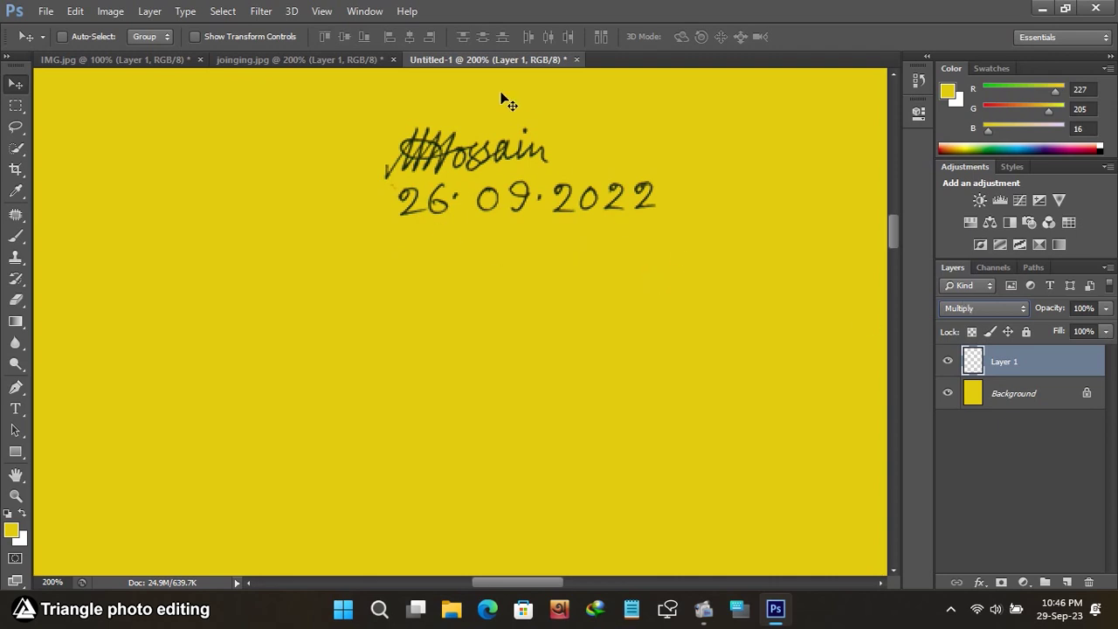
{"action": "left_click", "coordinate": [308, 61]}
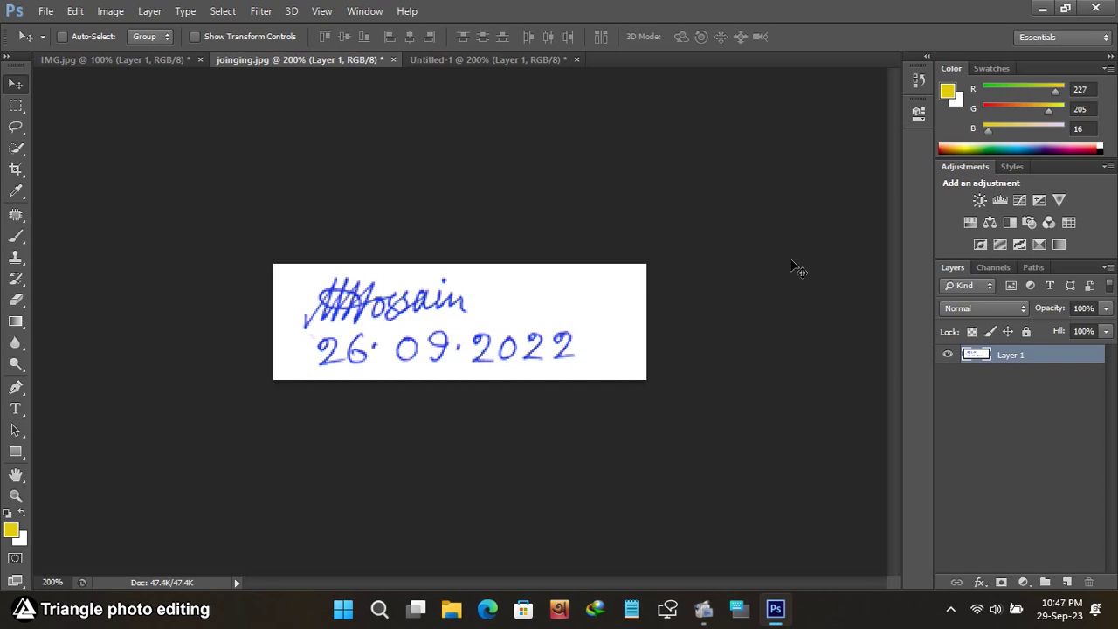
Save the signature image to the Desktop as PNG 'digital signeture' with default PNG options.
{"action": "left_click", "coordinate": [45, 12]}
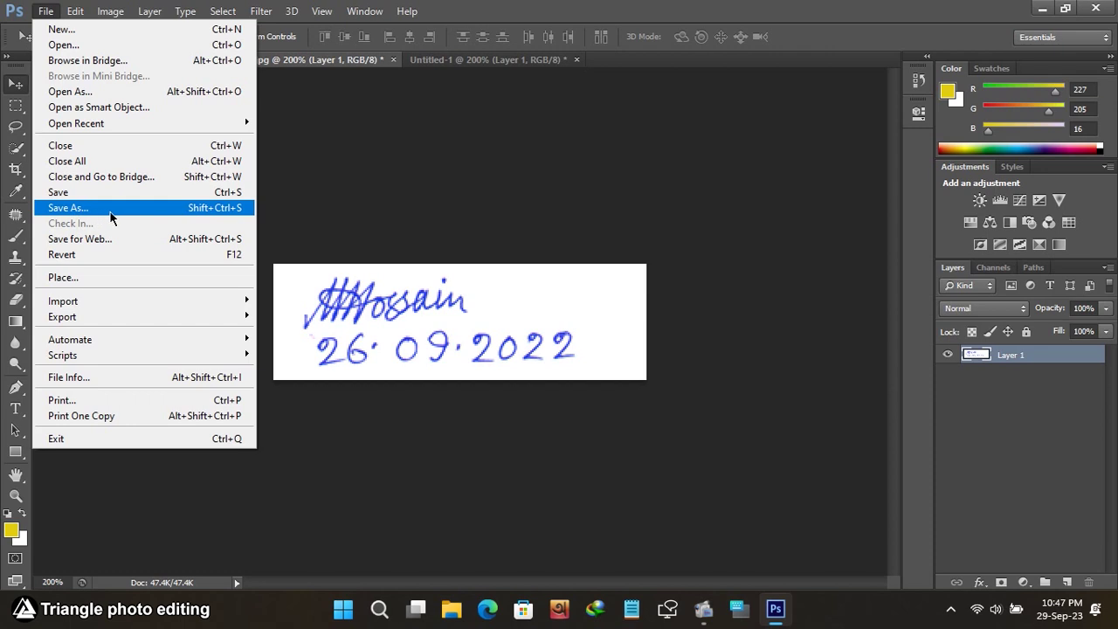
{"action": "left_click", "coordinate": [106, 214]}
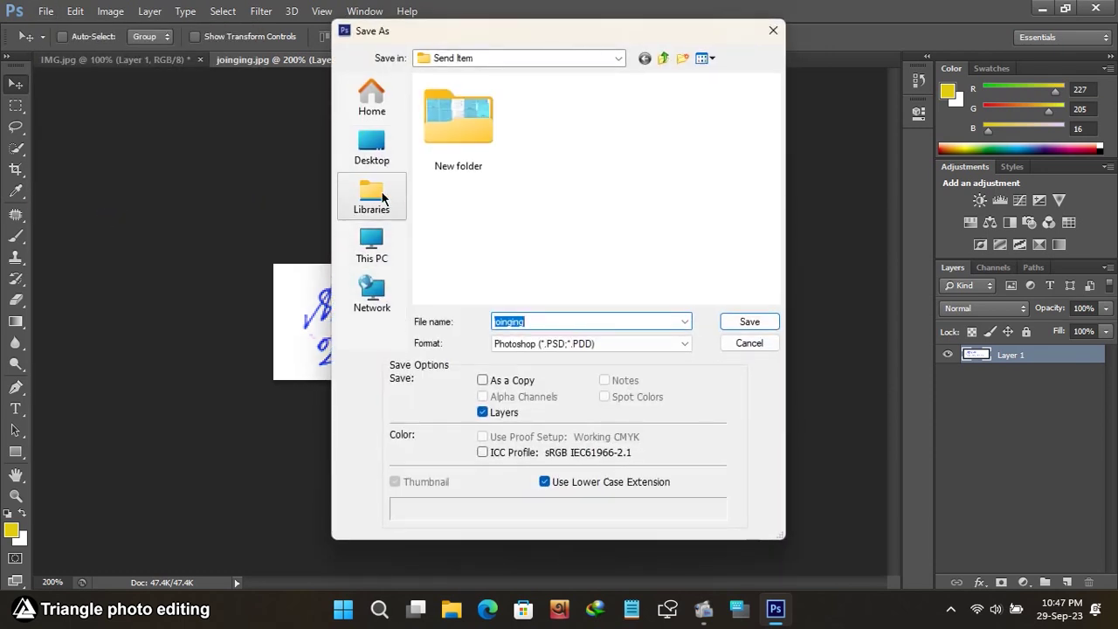
{"action": "left_click", "coordinate": [384, 150]}
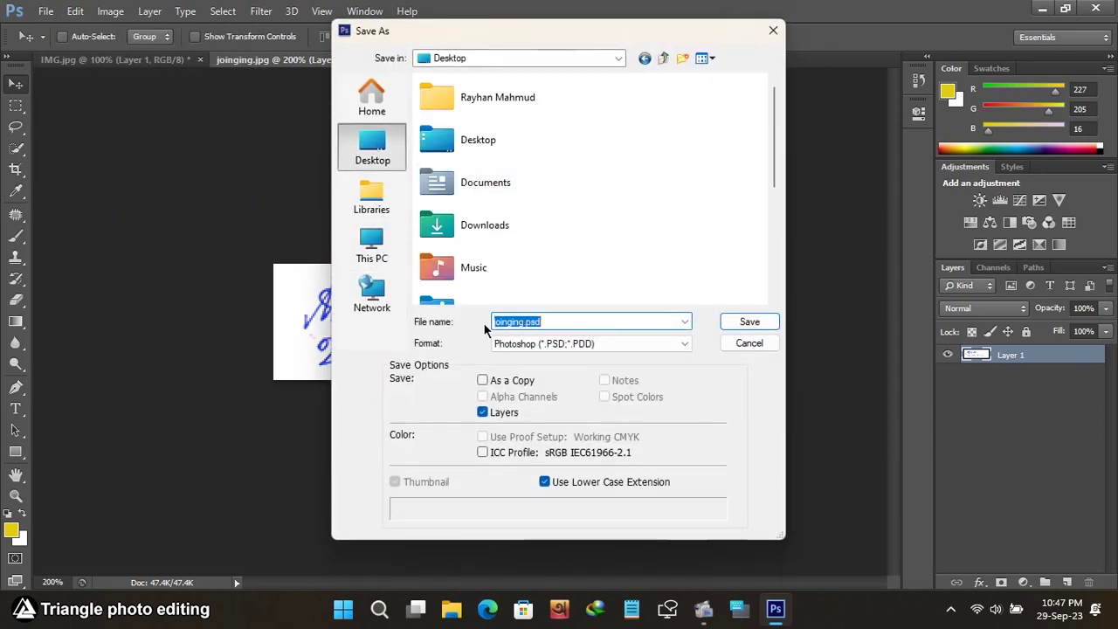
{"action": "left_click", "coordinate": [682, 346]}
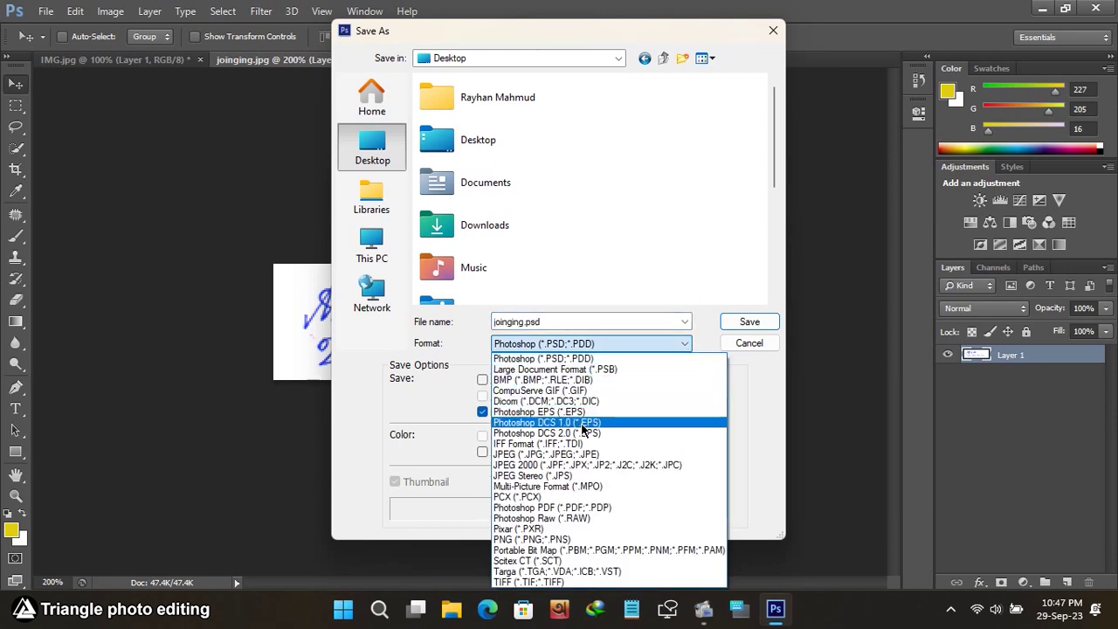
{"action": "left_click", "coordinate": [539, 540]}
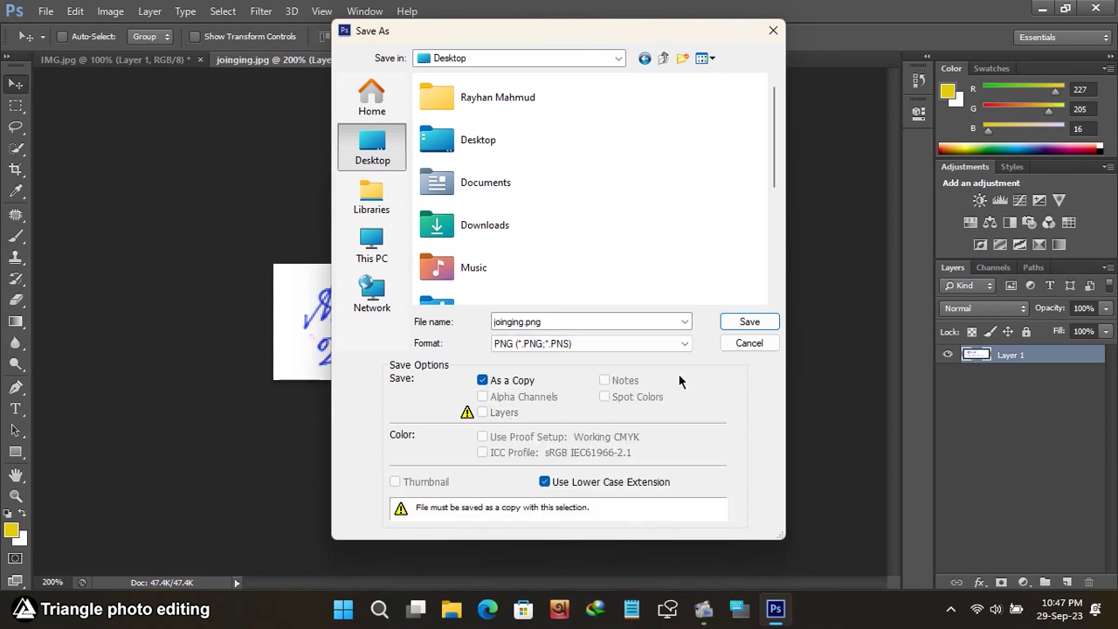
{"action": "left_click", "coordinate": [568, 320]}
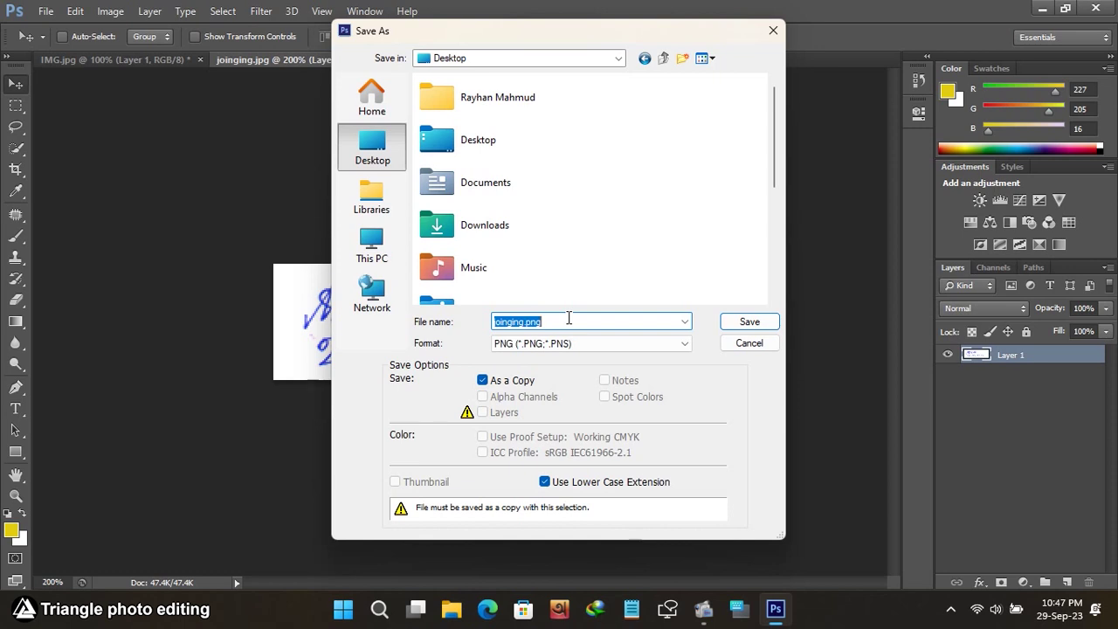
{"action": "type", "text": "digital signeture"}
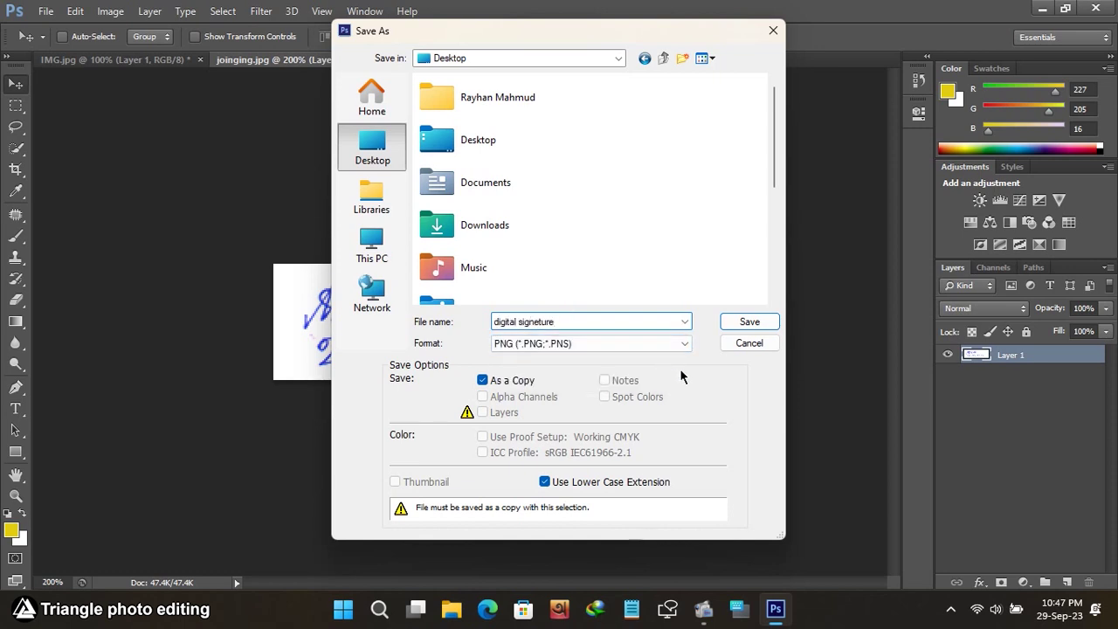
{"action": "left_click", "coordinate": [748, 321]}
{"action": "left_click", "coordinate": [611, 189]}
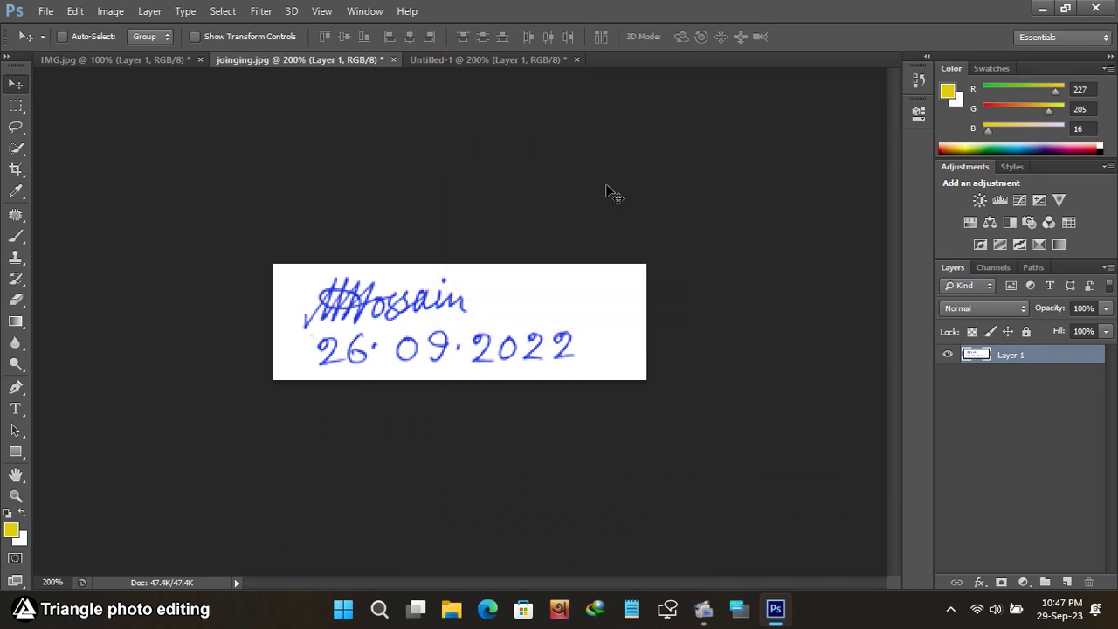
Show the Windows desktop with Win+D to reveal the saved digital signeture file.
{"action": "key", "text": "super+d"}
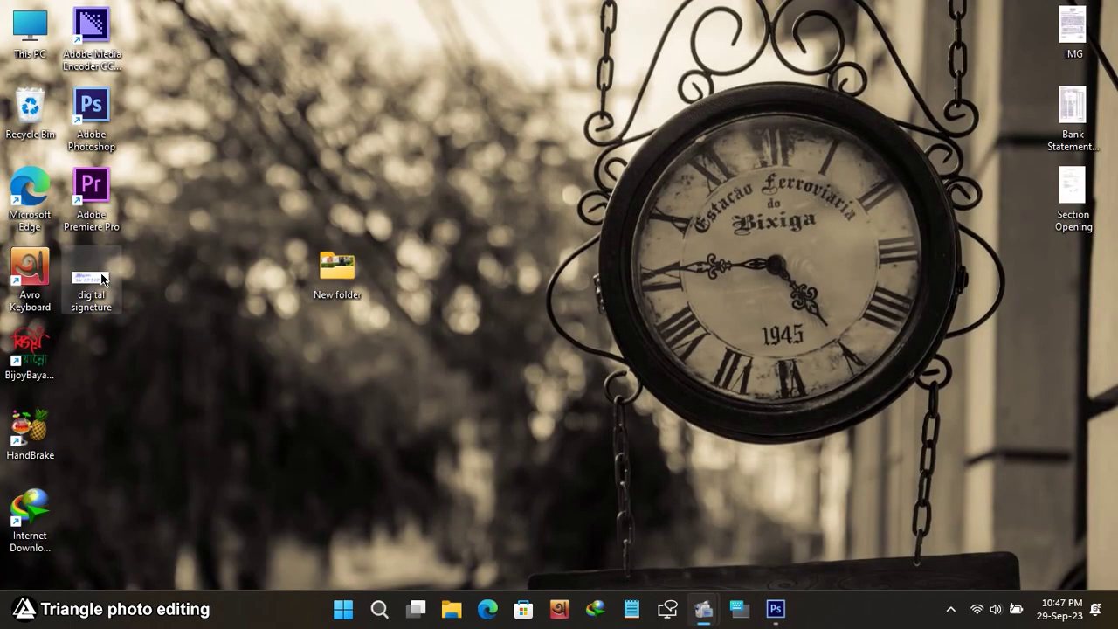